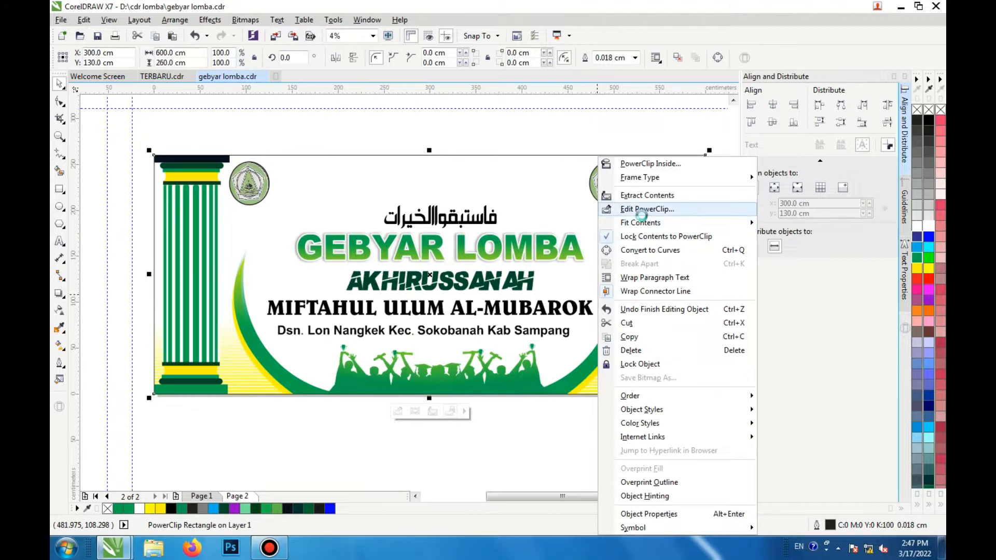
Step: Open the banner's PowerClip contents for editing and fill the right side curve with green (C:100 M:0 Y:100 K:0)
left_click(638, 209)
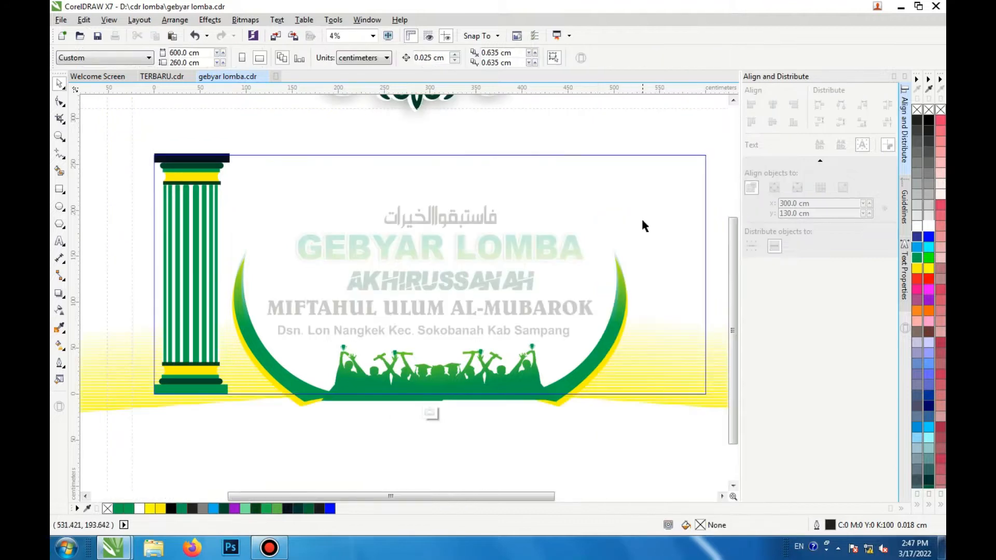
left_click(916, 258)
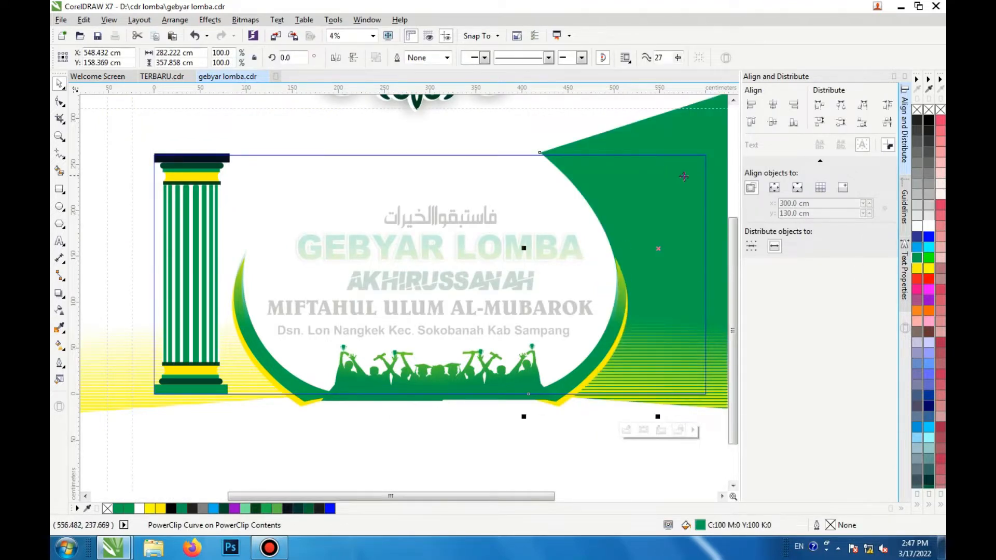
left_click_drag(602, 187, 615, 157)
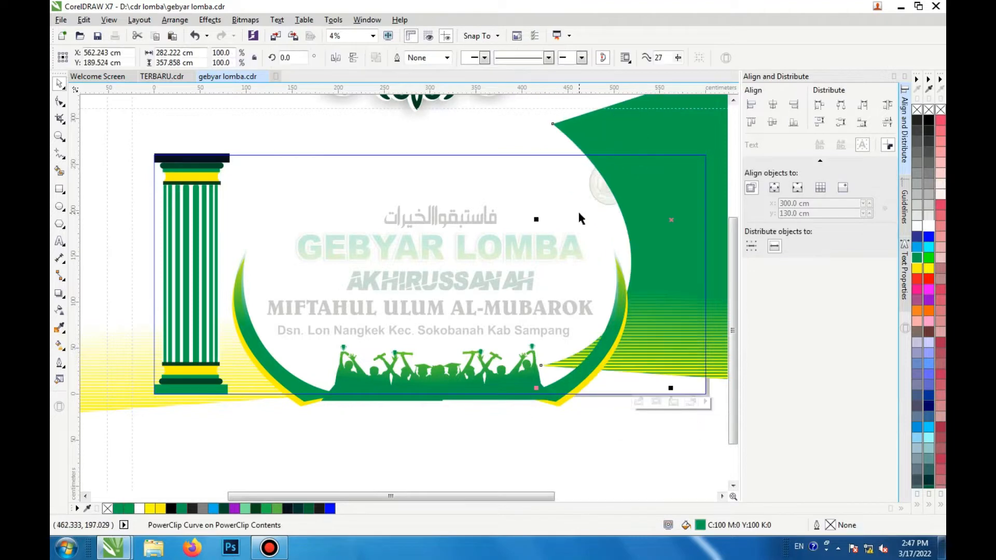
key("ctrl+z")
scroll(378, 221, "down", 1)
Step: Fill the left side curve behind the pillar with the same green (C:100 M:0 Y:100 K:0)
left_click(246, 278)
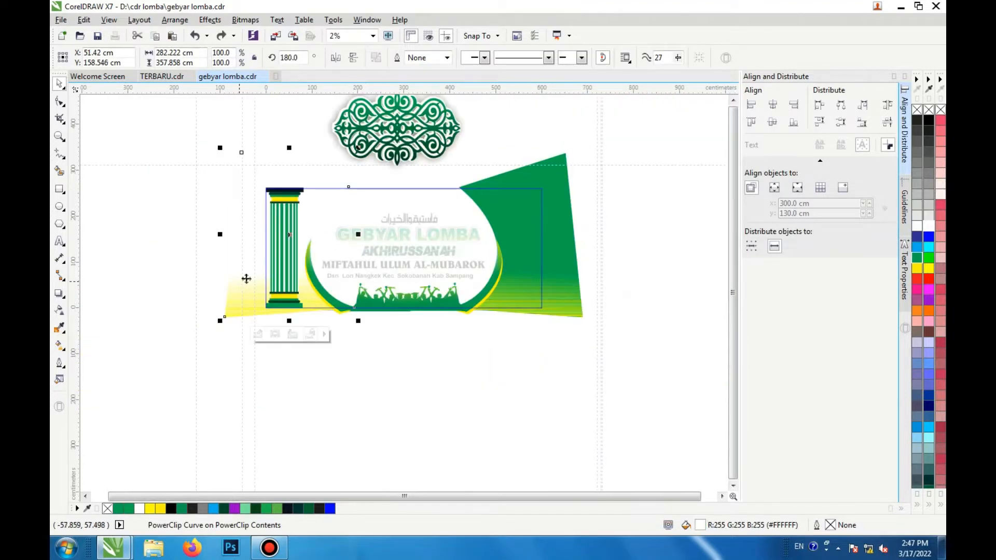
left_click(914, 258)
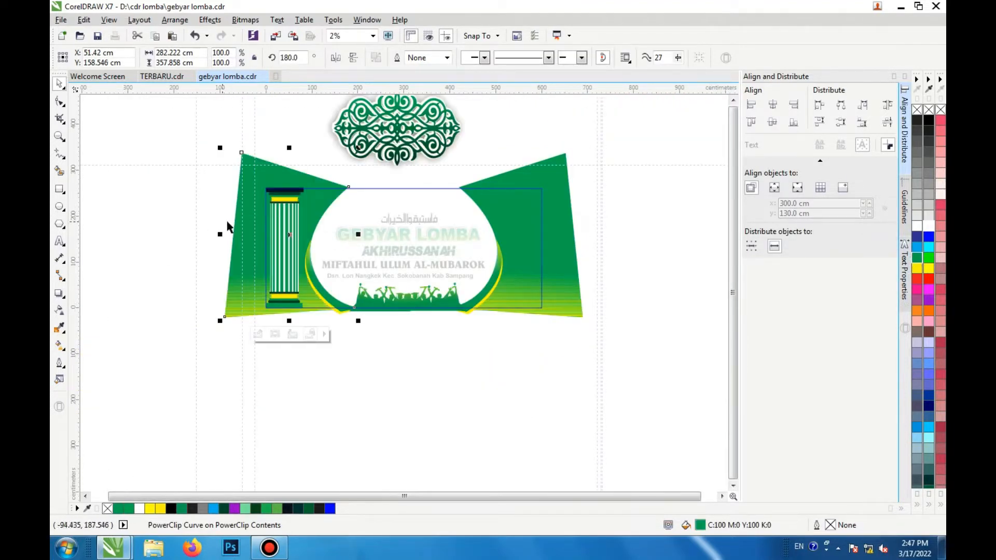
scroll(353, 254, "up", 1)
scroll(353, 254, "down", 1)
left_click(330, 347)
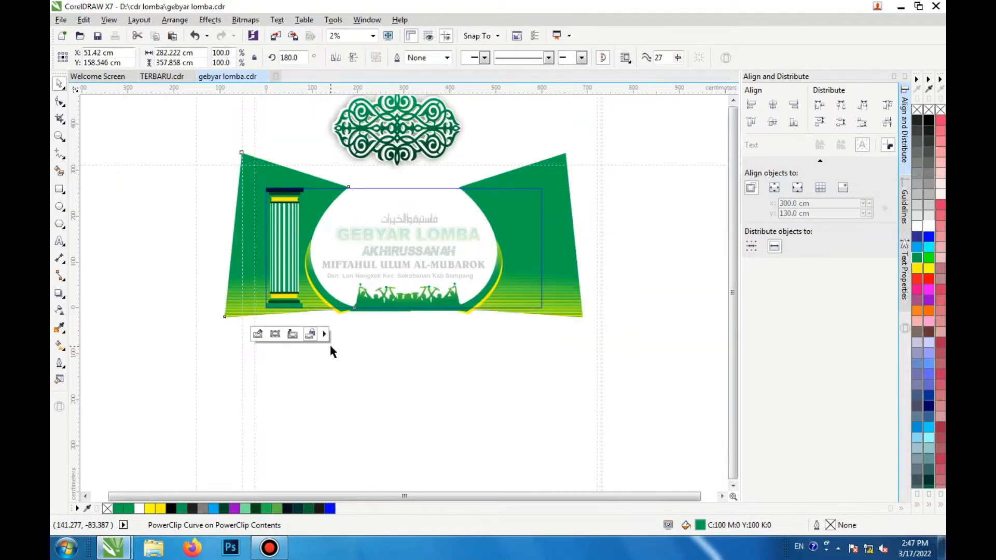
Step: Try moving the green ornament off its white backing and lowering the start of its fountain fill, and undo both changes
scroll(354, 263, "down", 1)
scroll(372, 189, "up", 2)
left_click(382, 205)
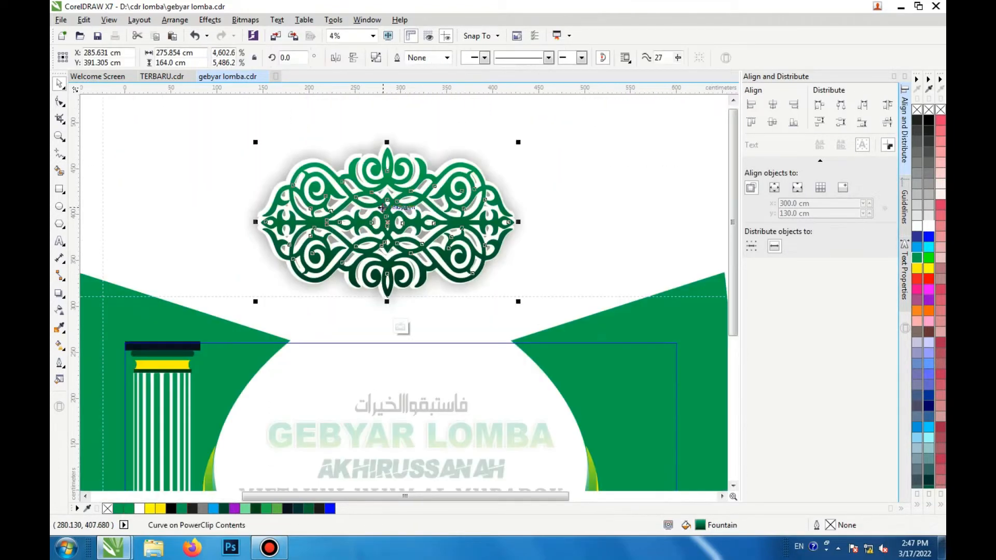
left_click_drag(382, 205, 497, 179)
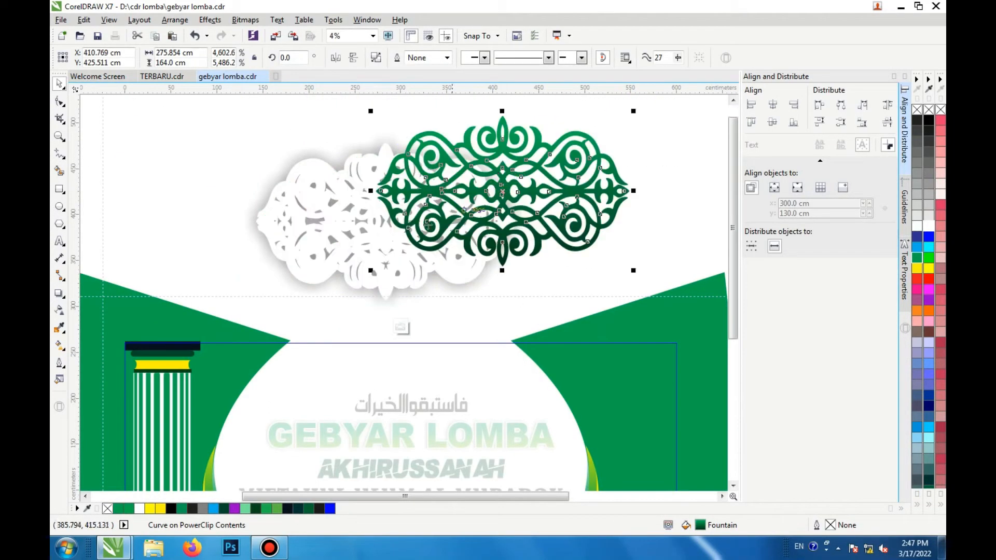
left_click(59, 348)
left_click(517, 186)
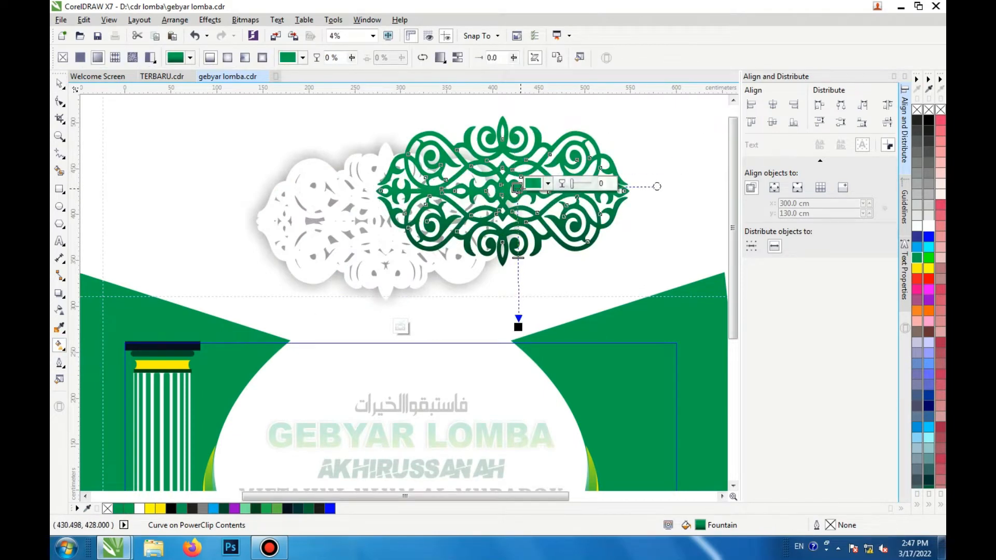
left_click_drag(517, 187, 523, 243)
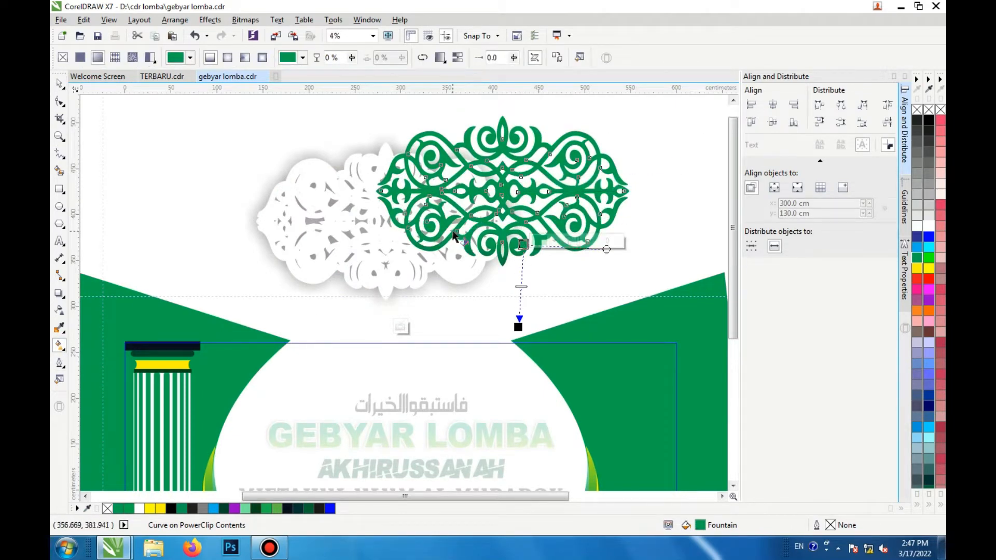
key("ctrl+z")
key("ctrl+z")
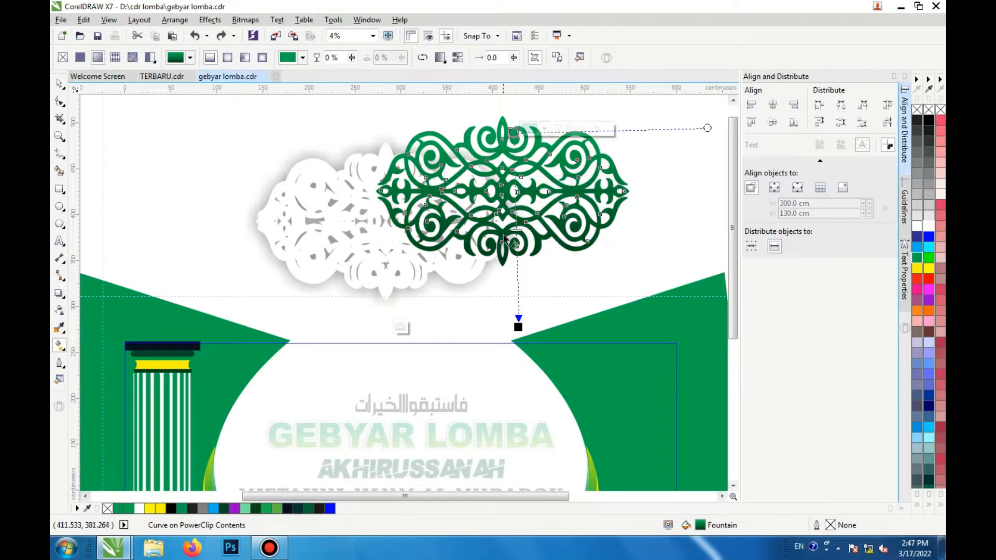
key("ctrl+z")
Step: Try moving the green ornament aside and filling its white backing with light blue (#00CCFF), and undo the changes
scroll(449, 275, "down", 1)
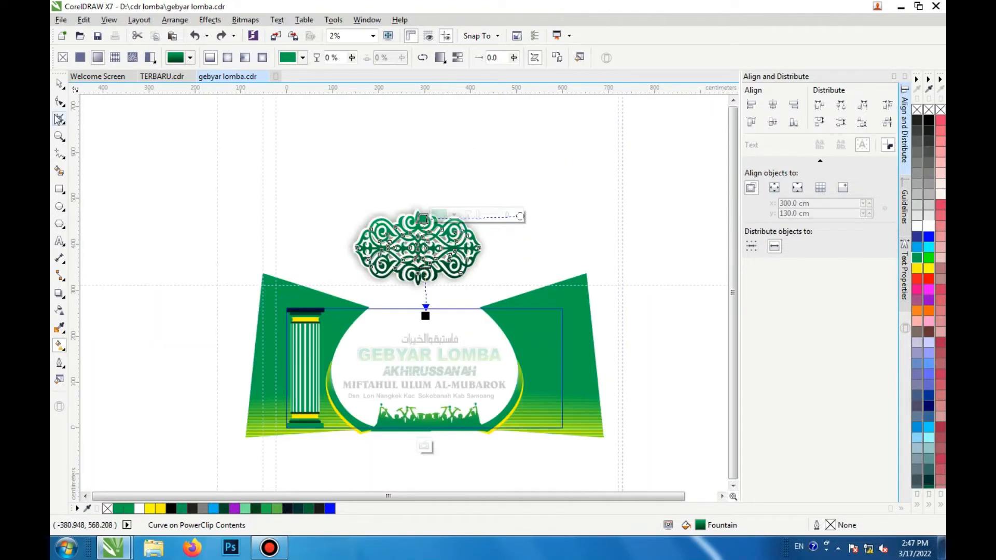
left_click(59, 83)
left_click_drag(426, 249, 536, 222)
left_click(438, 260)
scroll(438, 260, "up", 1)
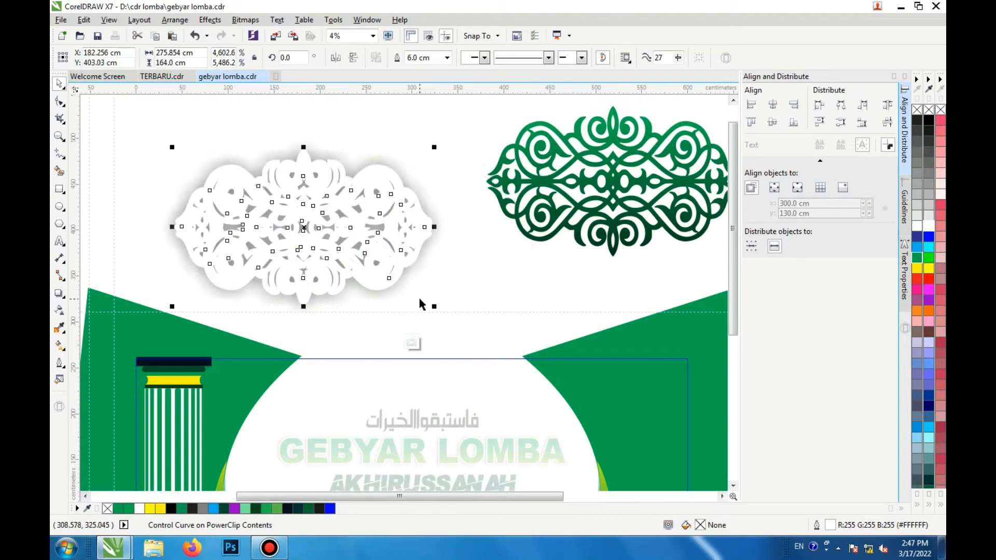
left_click(928, 427)
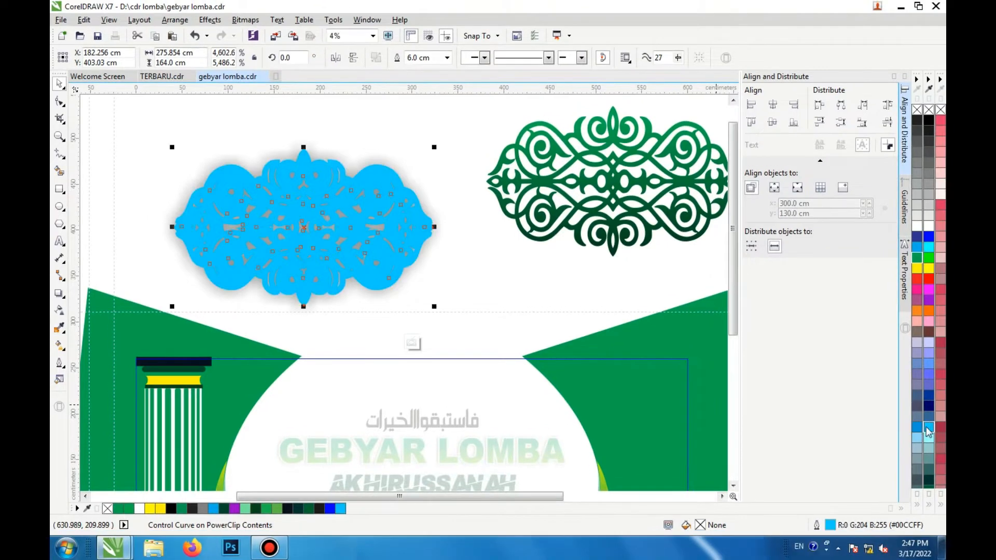
key("ctrl+z")
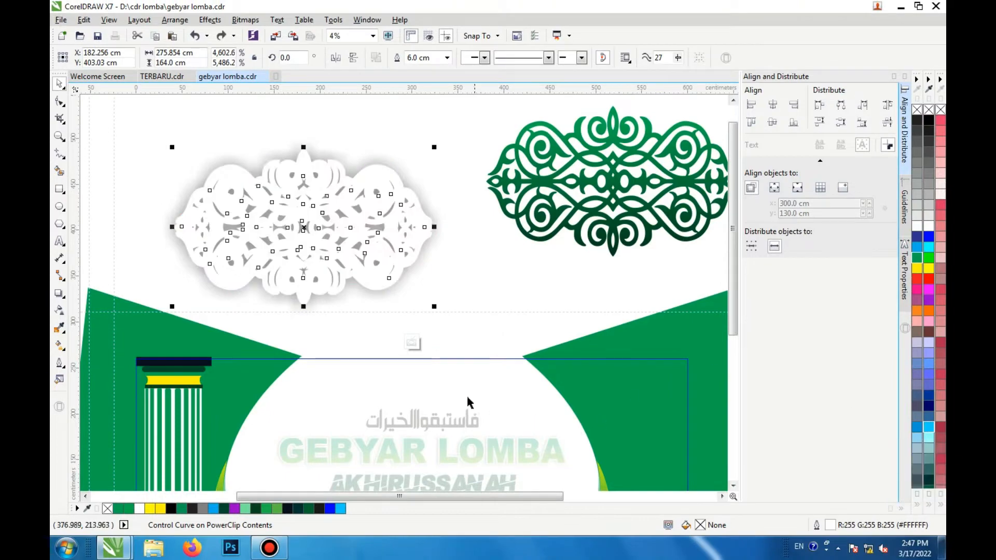
key("ctrl+z")
key("ctrl+z")
scroll(455, 327, "down", 1)
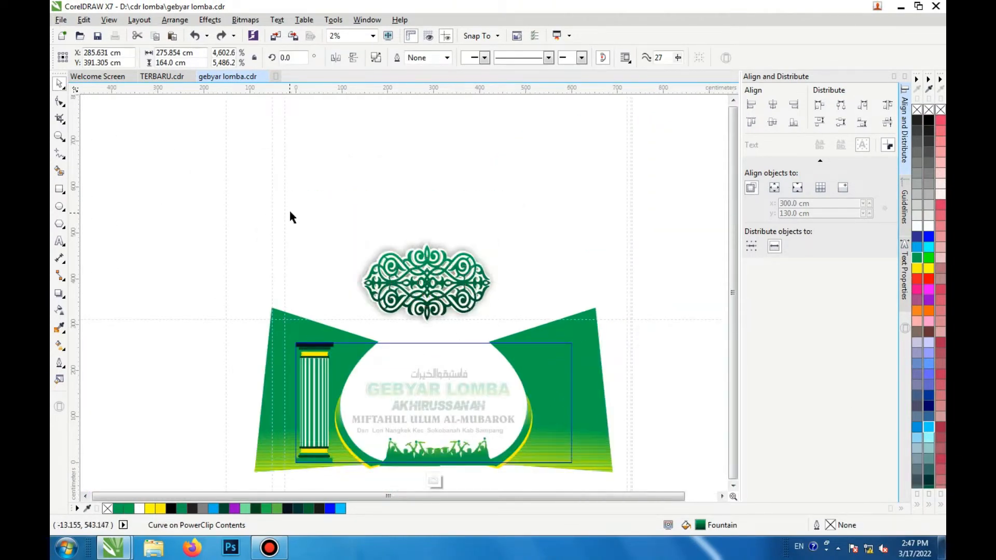
Step: Select the three ornament objects together and centre them over the banner's top edge, at about X 301.8 cm, Y 297 cm
left_click_drag(302, 210, 544, 346)
scroll(423, 284, "up", 1)
left_click_drag(426, 290, 437, 388)
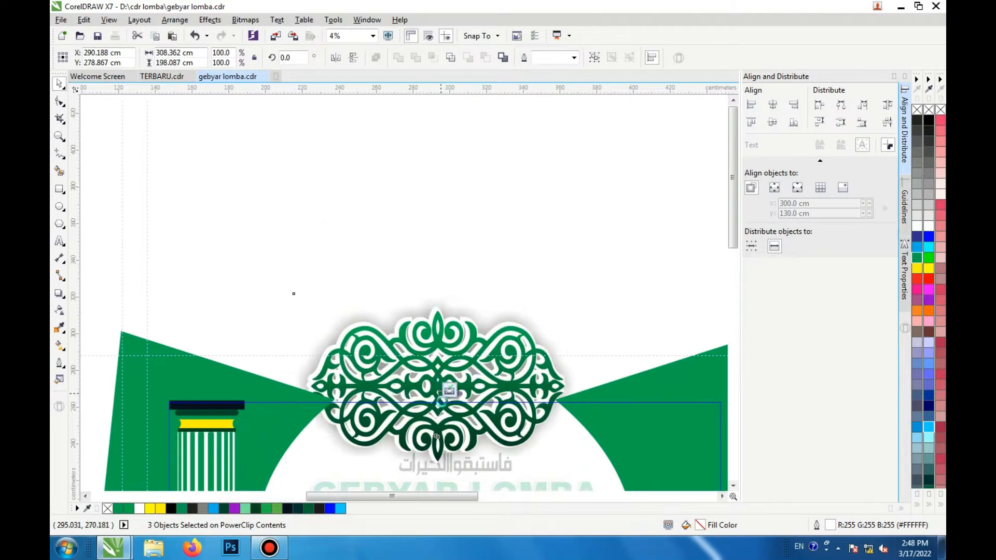
scroll(442, 426, "up", 1)
scroll(441, 426, "down", 1)
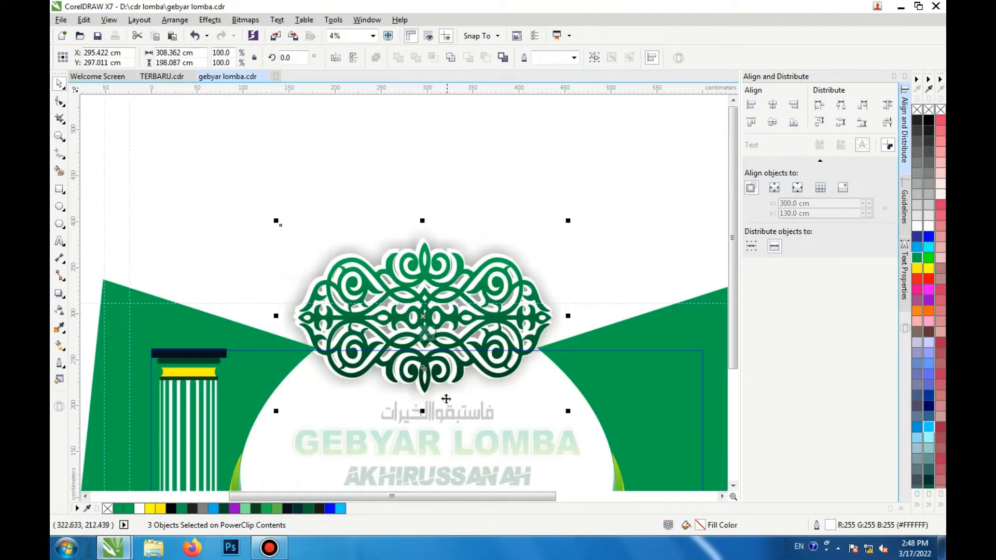
scroll(424, 368, "up", 1)
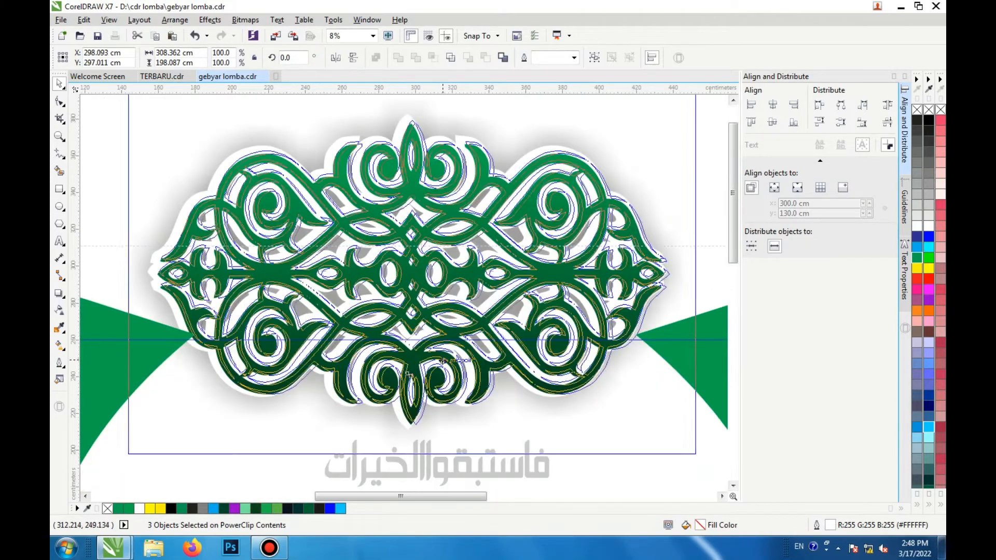
left_click_drag(408, 375, 415, 374)
scroll(445, 360, "down", 1)
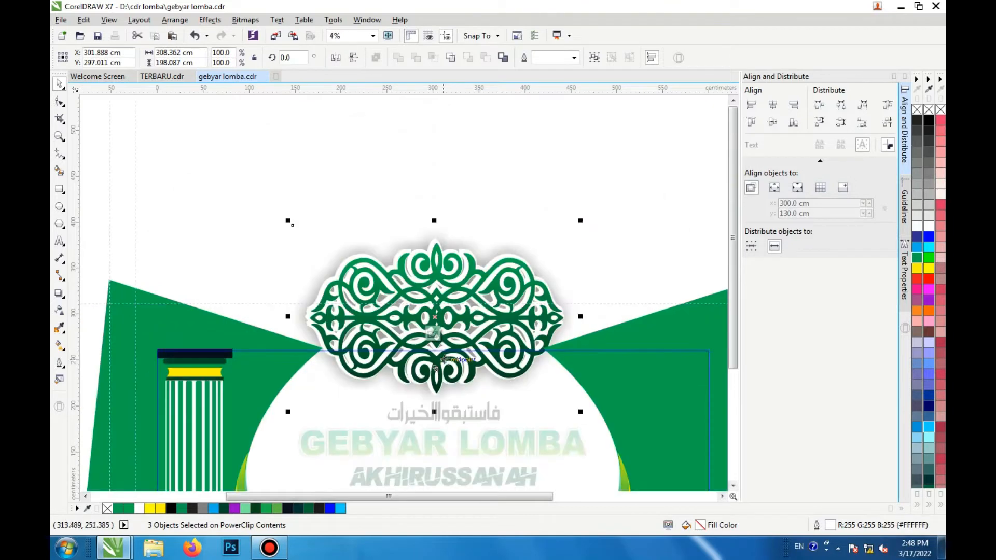
left_click_drag(445, 359, 441, 357)
scroll(442, 357, "down", 1)
left_click(507, 275)
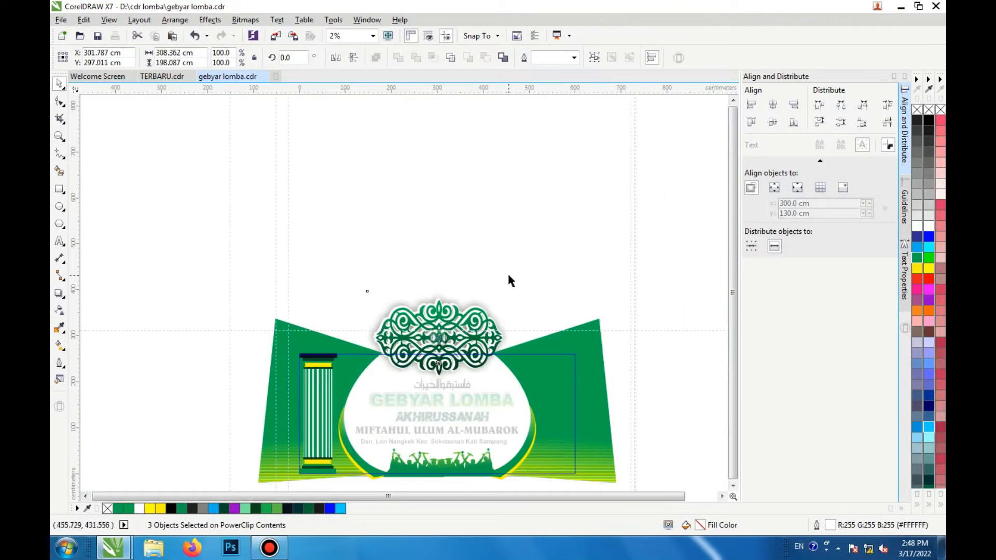
Step: Try moving the semi-transparent green curve off the yellow curve beside the pillar, and undo the move
scroll(562, 538, "down", 2)
scroll(329, 406, "up", 1)
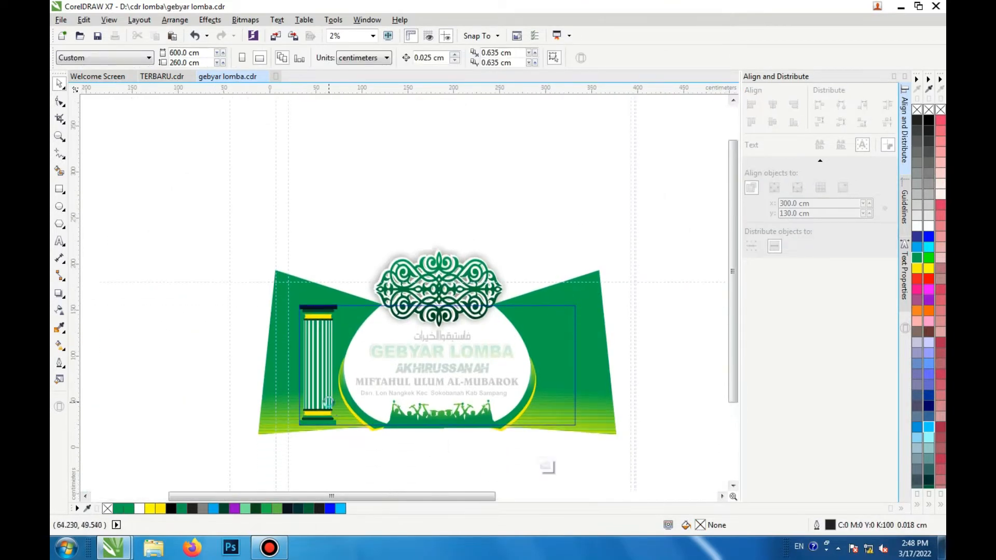
scroll(329, 406, "down", 1)
scroll(348, 374, "up", 2)
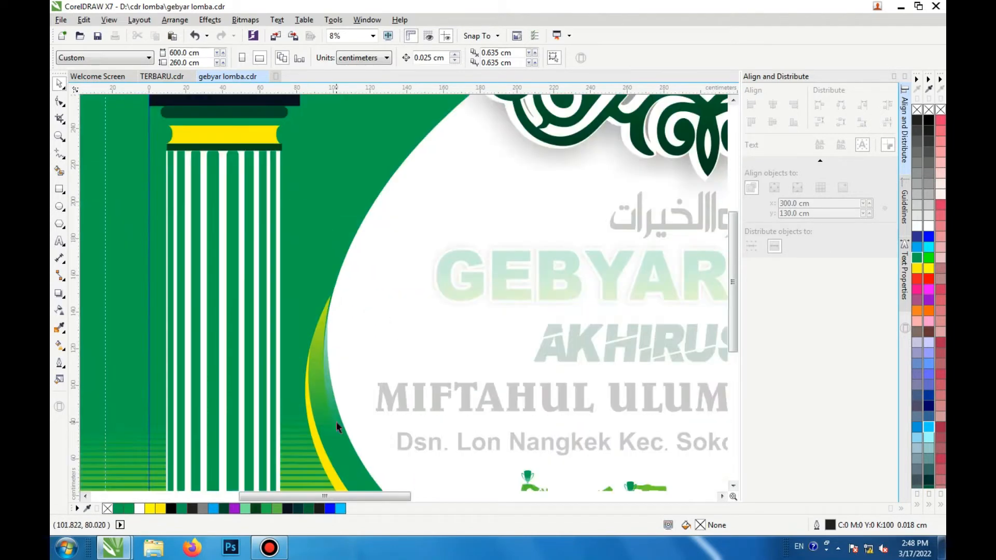
left_click(336, 423)
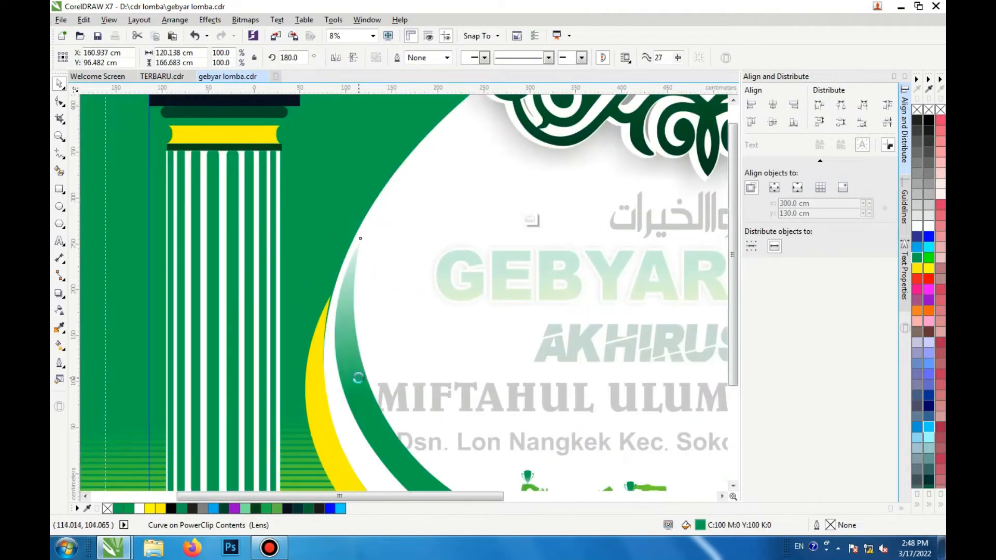
scroll(347, 395, "down", 1)
scroll(346, 388, "up", 1)
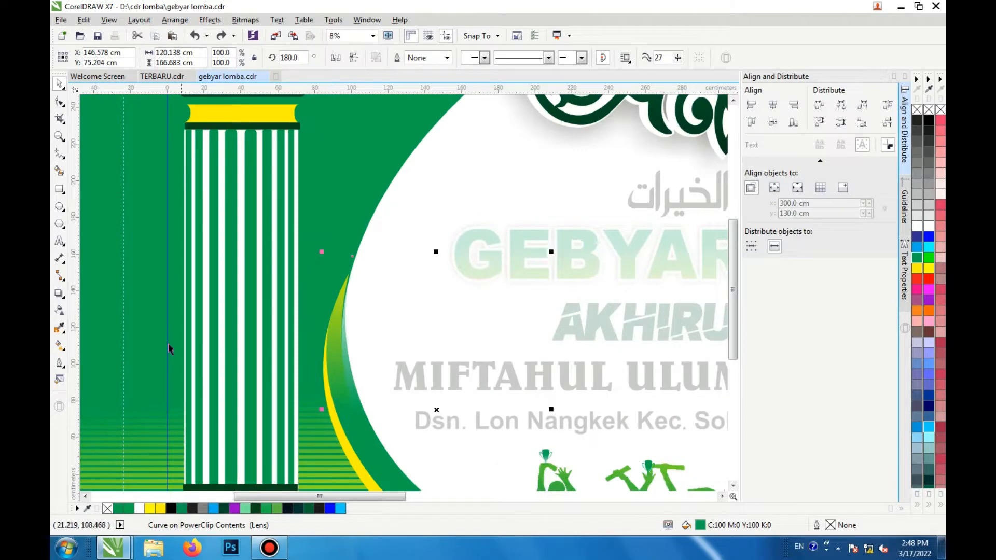
Step: Try shifting the gradient transparency of the green curve beside the pillar further down its arc
left_click(60, 363)
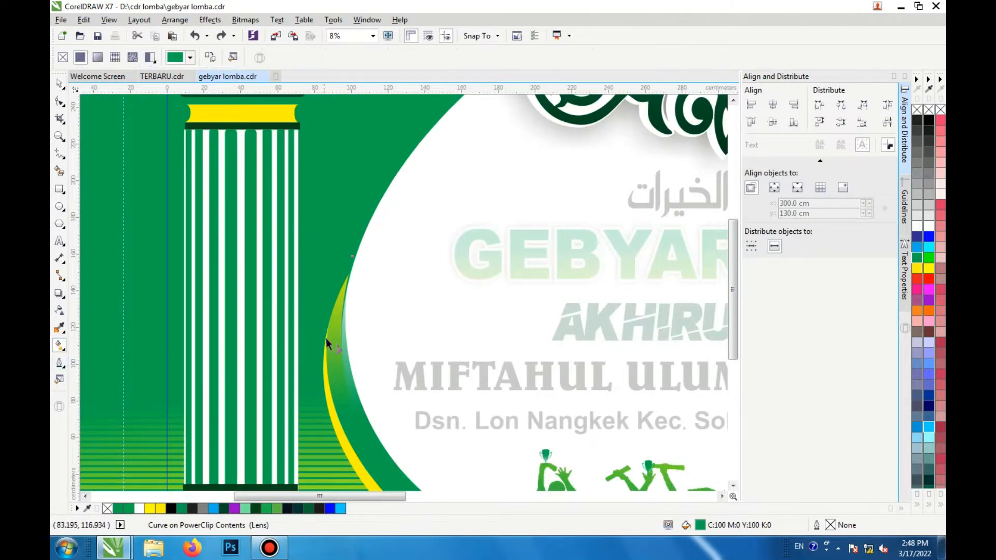
scroll(378, 257, "down", 1)
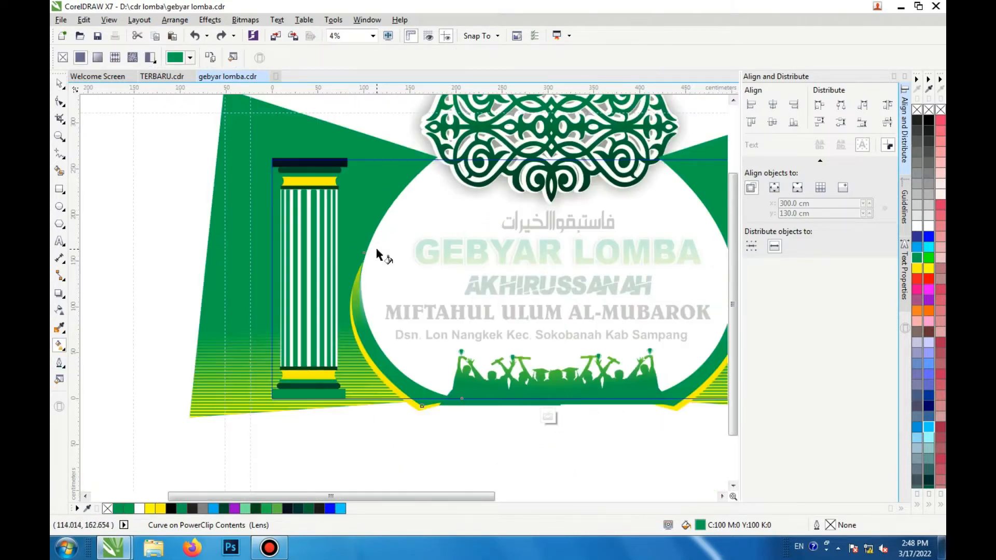
left_click(60, 84)
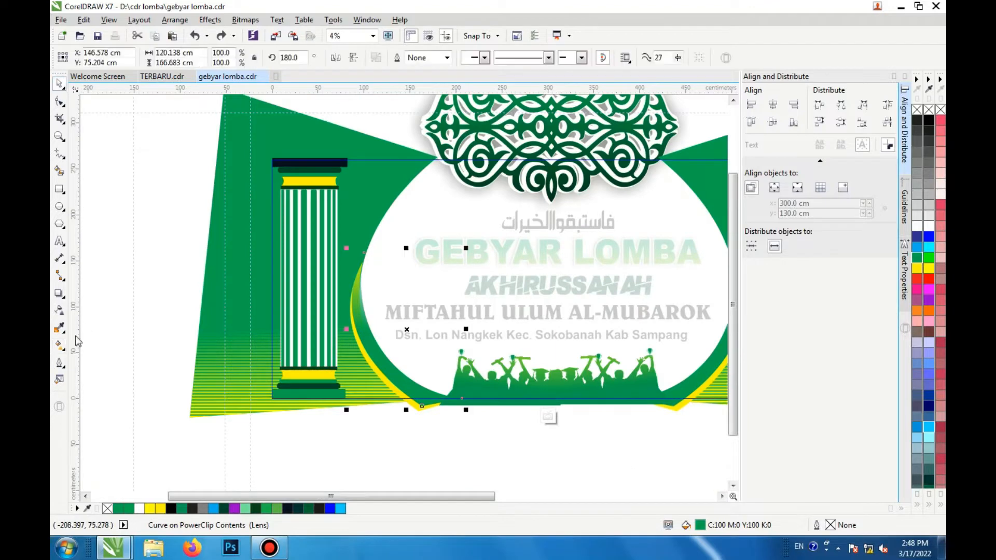
left_click(60, 310)
scroll(340, 302, "up", 1)
left_click_drag(371, 192, 378, 307)
left_click_drag(392, 363, 414, 431)
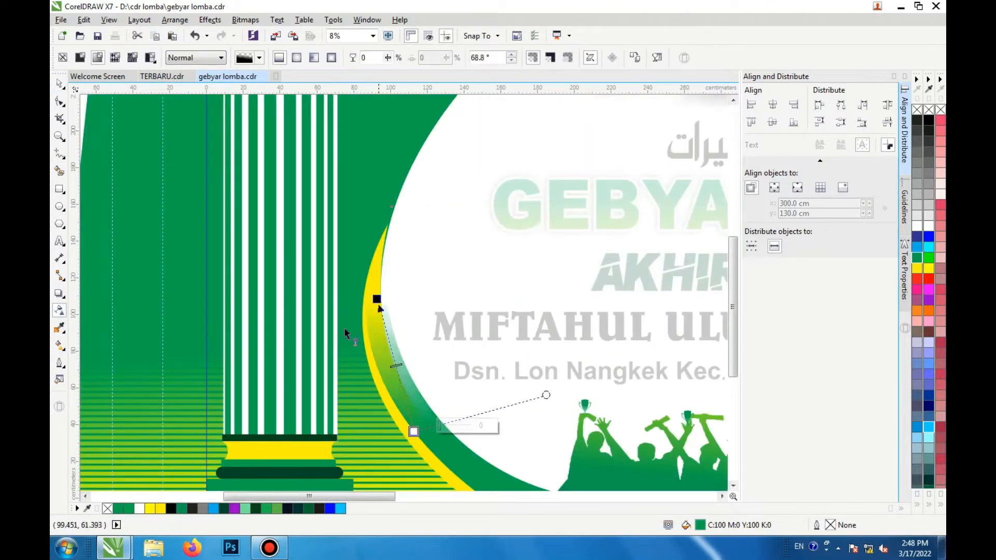
key("space")
Step: Try moving the green and yellow curves apart, and undo these moves together with the transparency change
left_click_drag(394, 389, 442, 341)
left_click(383, 366)
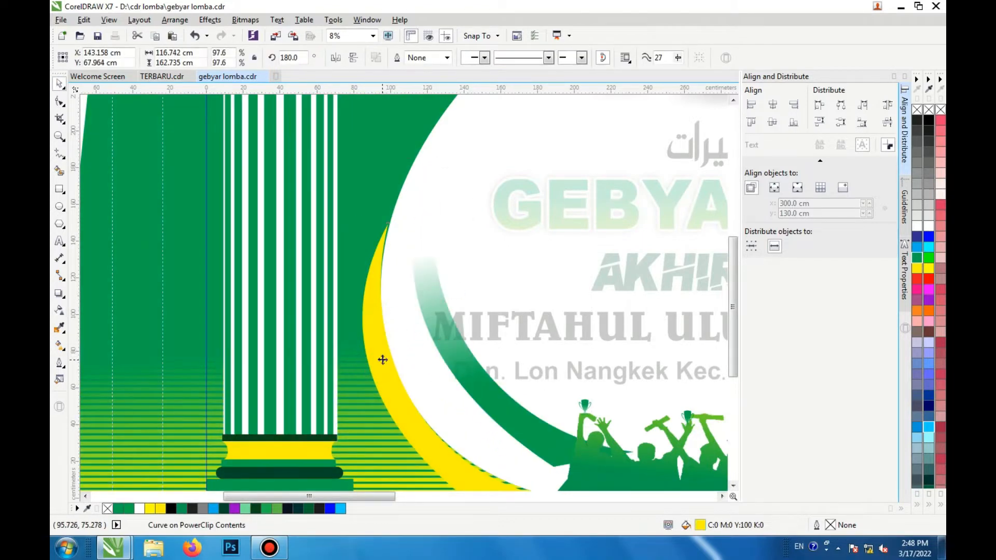
left_click_drag(382, 356, 352, 345)
key("ctrl+z")
key("ctrl+z")
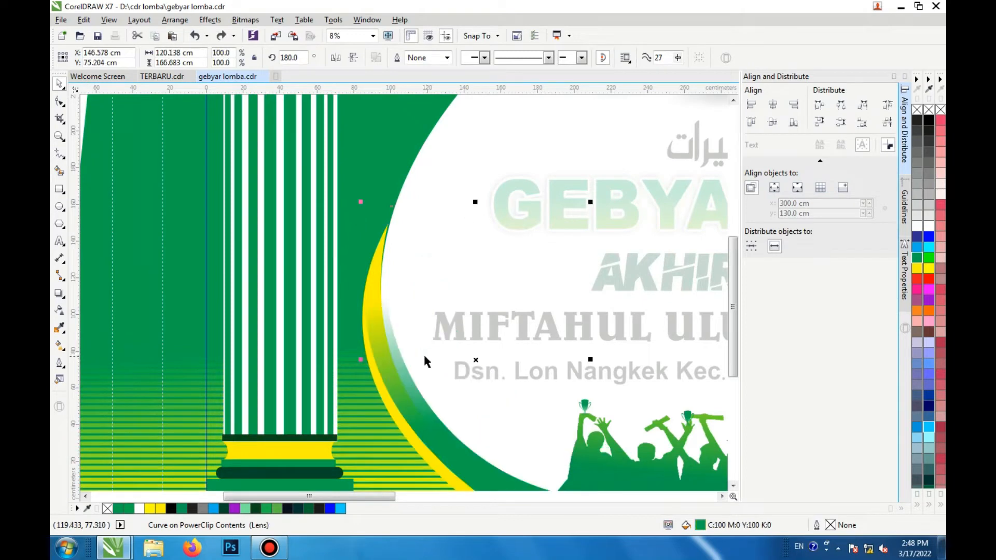
key("ctrl+z")
scroll(382, 343, "down", 1)
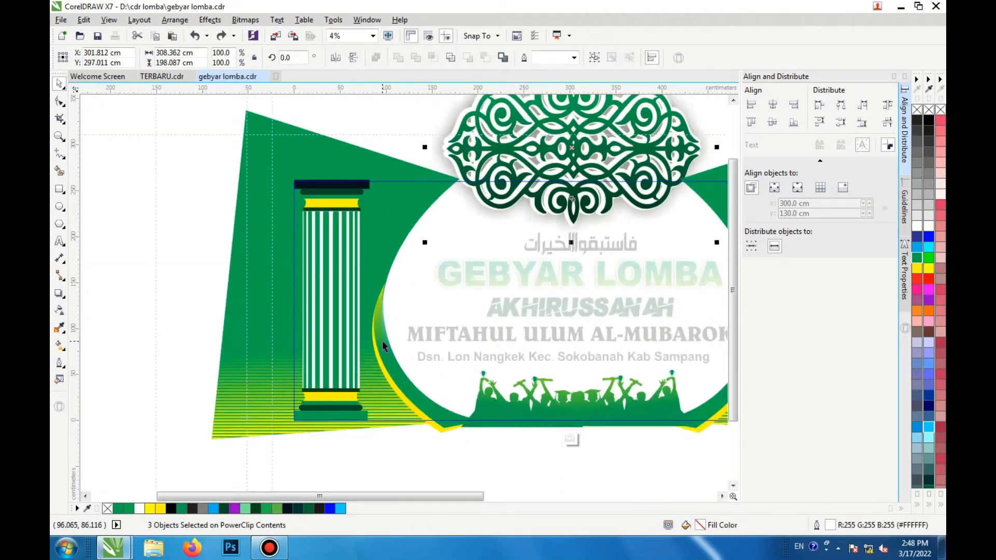
scroll(456, 343, "down", 1)
Step: Move the dark bar on top of the pillar up off the column, to about X 55.5 cm, Y 305.2 cm
left_click(395, 307)
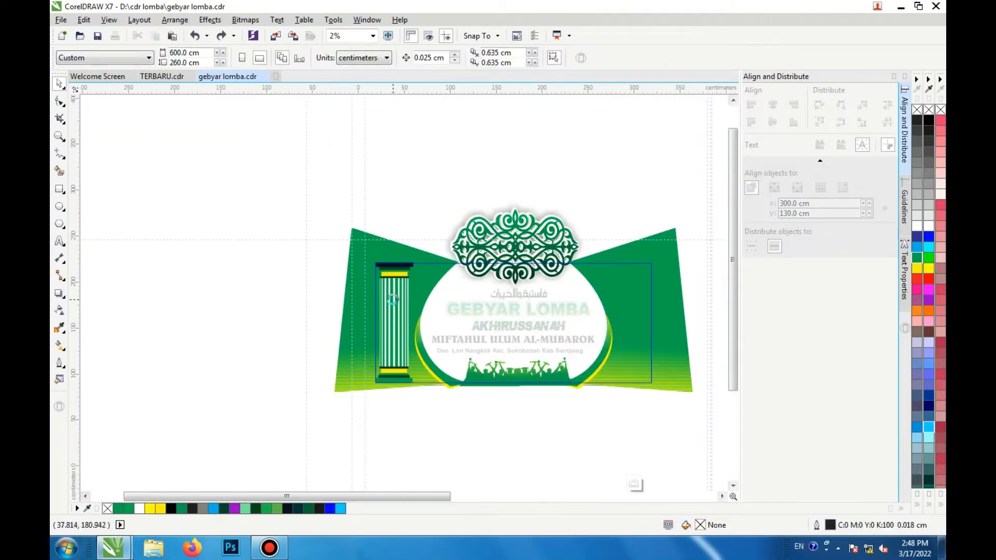
scroll(401, 298, "up", 1)
left_click(415, 236, "ctrl")
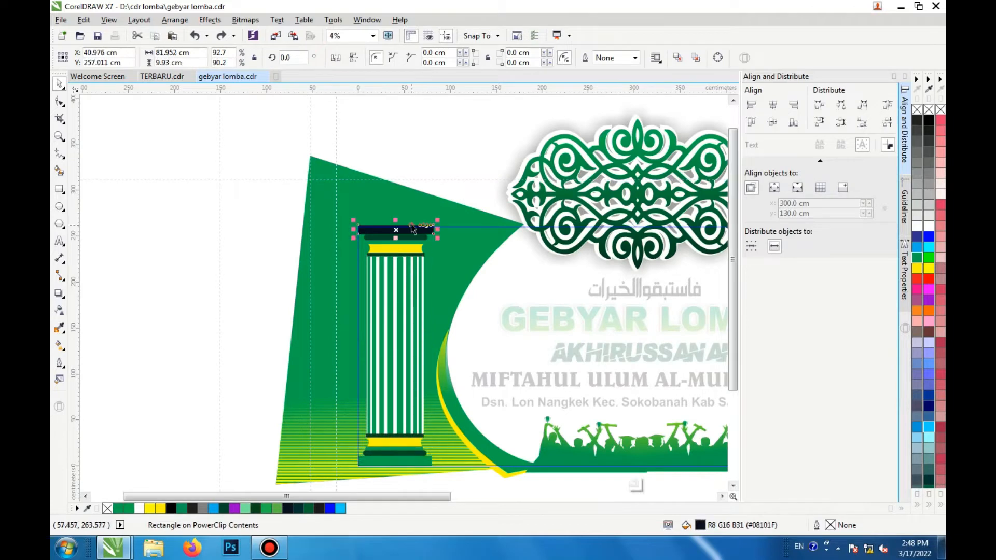
left_click_drag(415, 236, 413, 189)
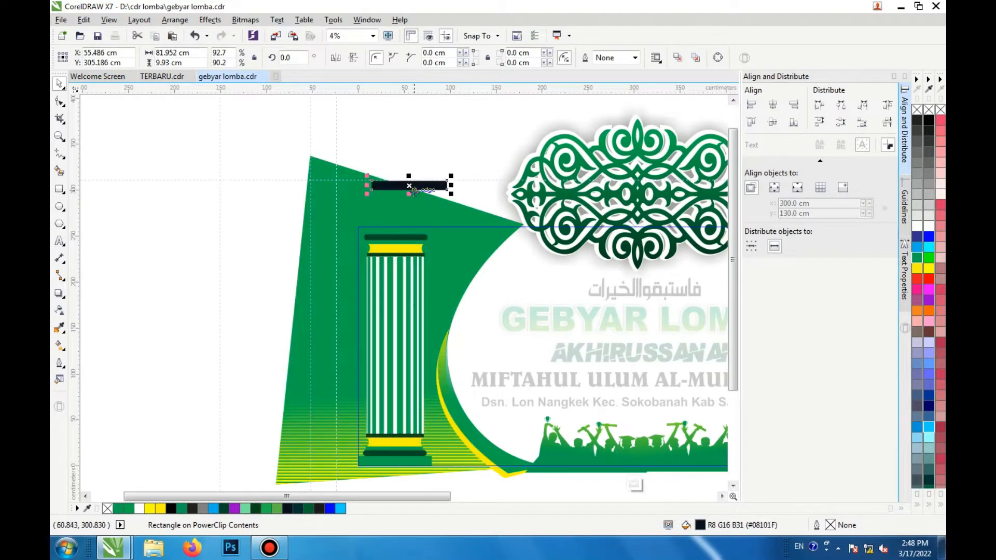
Step: Try moving the rounded dark green bar up off the pillar top, to about X 41 cm, Y 270.9 cm
scroll(397, 240, "up", 1)
left_click(395, 238, "ctrl")
left_click_drag(394, 238, 399, 195)
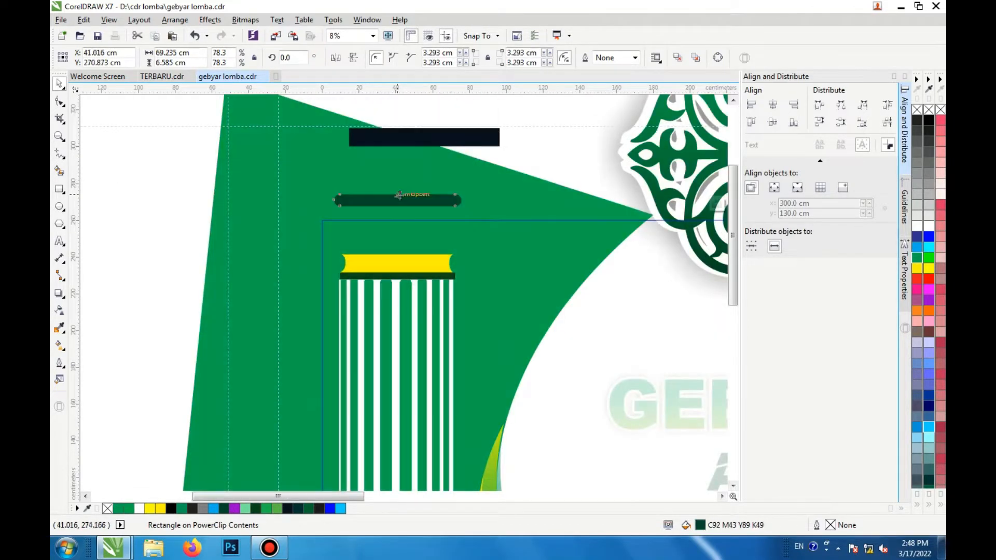
Step: Try recolouring the thin green strip above the pillar's upper yellow band white and moving it to about X -21.1 cm, Y 274.2 cm
left_click(397, 256, "ctrl")
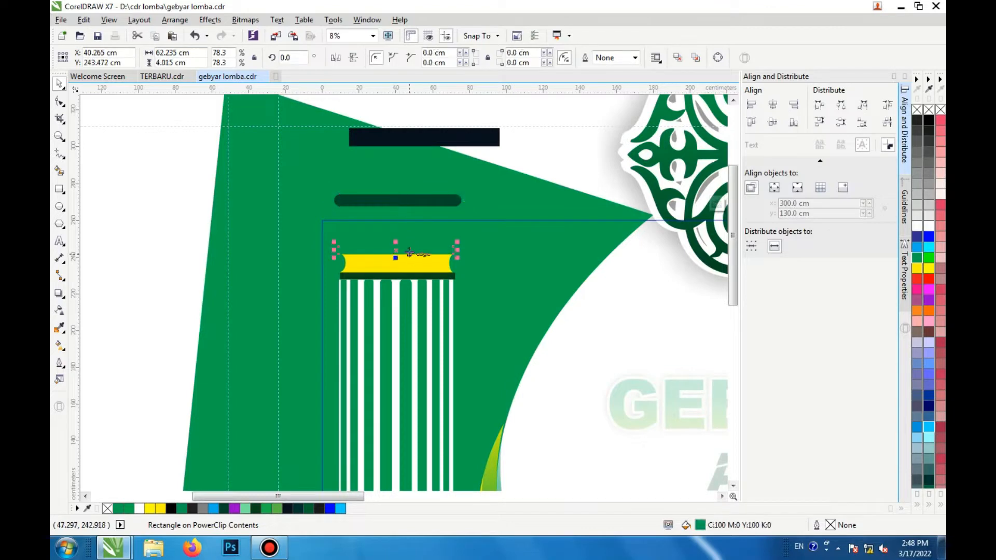
left_click(928, 228)
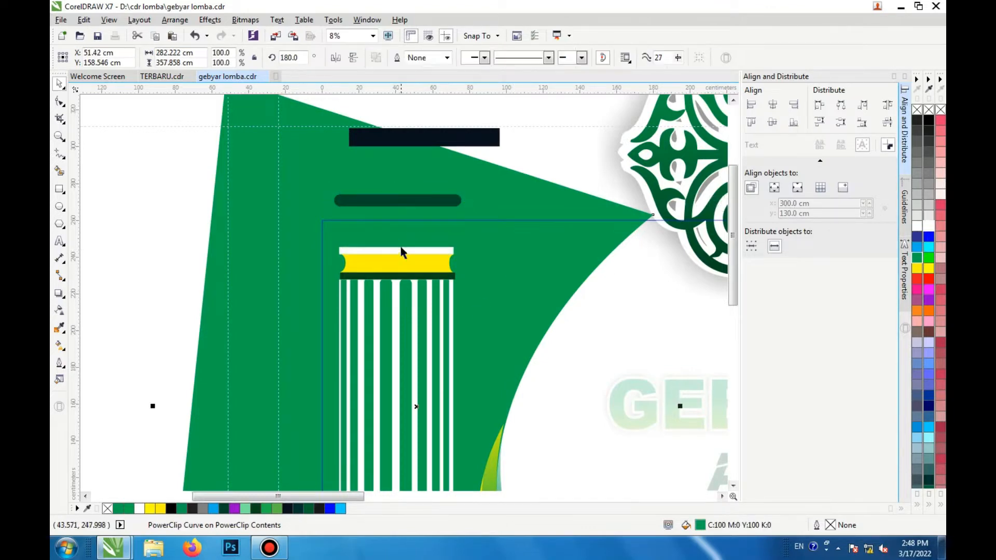
left_click_drag(395, 251, 290, 191)
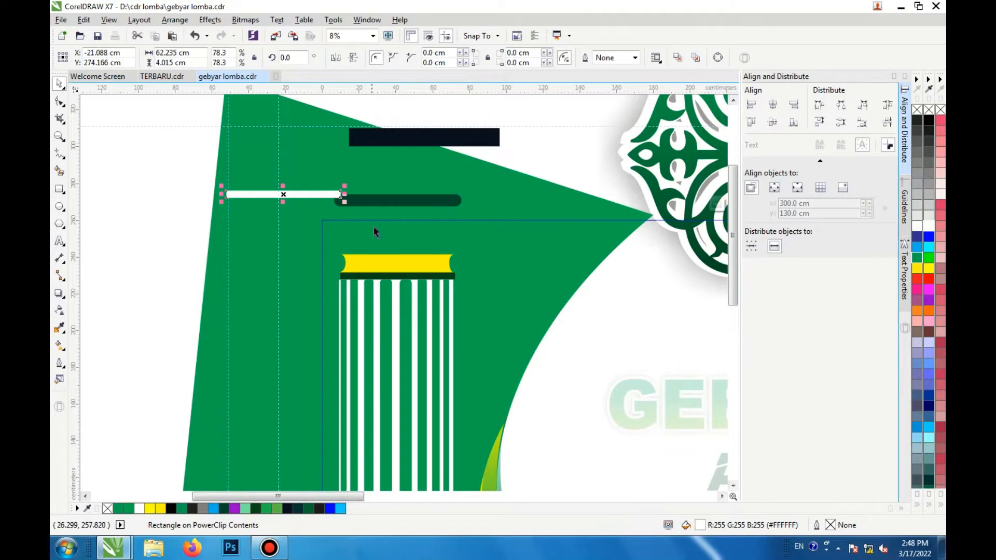
Step: Try moving the upper yellow band and the thin dark strip beneath it off the column to its left side
key("F10")
left_click(358, 269)
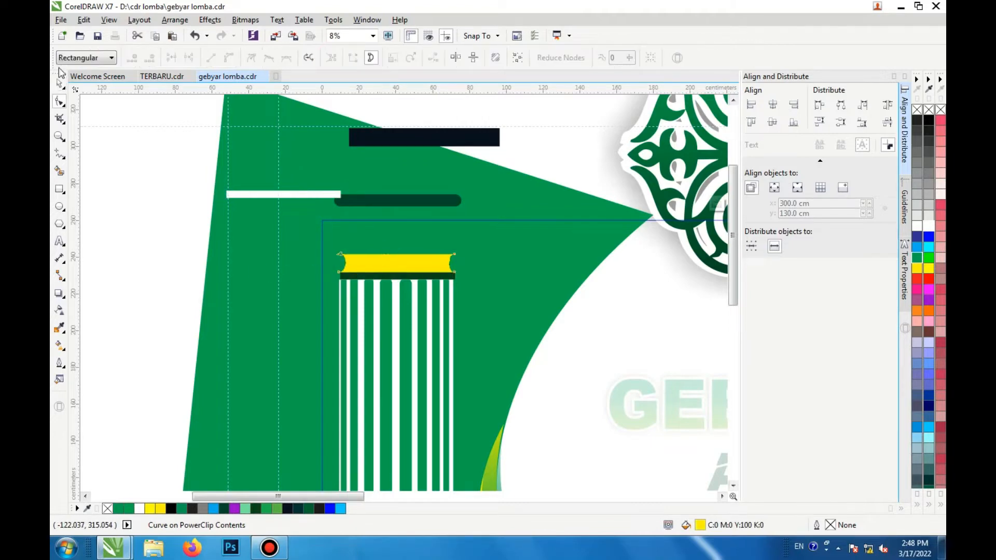
left_click(59, 83)
left_click_drag(389, 258, 231, 229)
left_click(379, 276)
left_click_drag(380, 276, 276, 269)
Step: Undo the moves and the recolouring of the pillar's top parts, including the move of the black bar
key("ctrl+z")
key("ctrl+z")
key("ctrl+z")
key("ctrl+z")
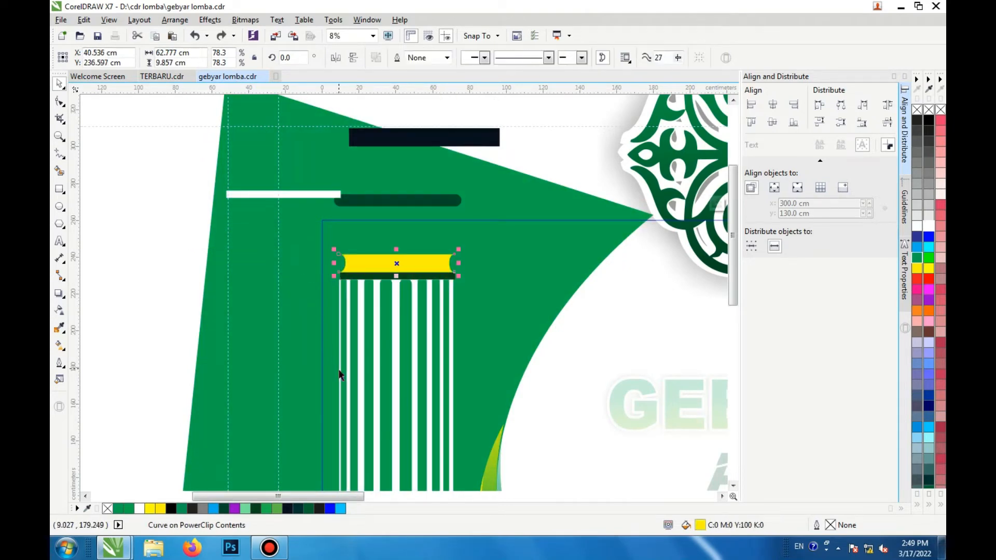
key("ctrl+z")
key("ctrl+z")
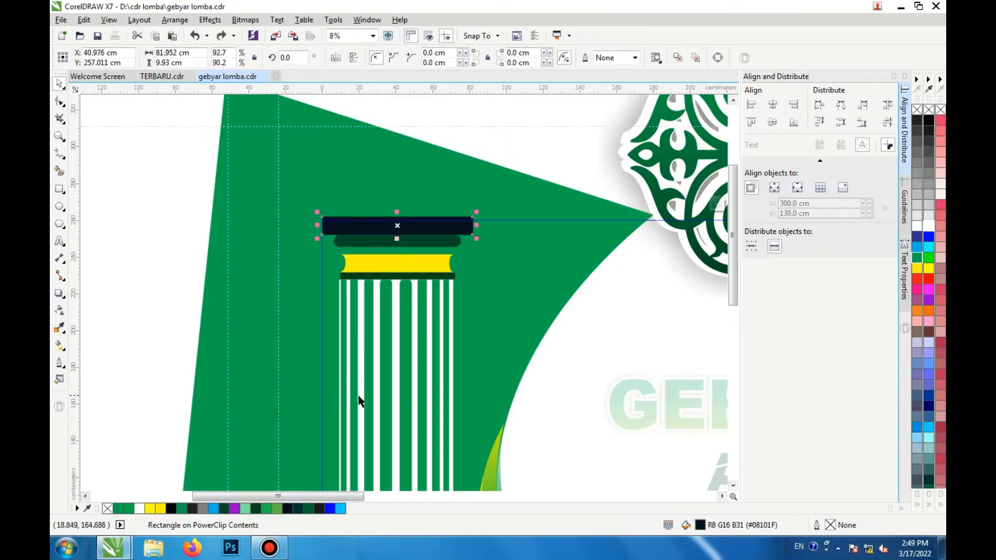
Step: Try moving the green base block straight down off the foot of the pillar
left_click(482, 315)
scroll(456, 312, "down", 3)
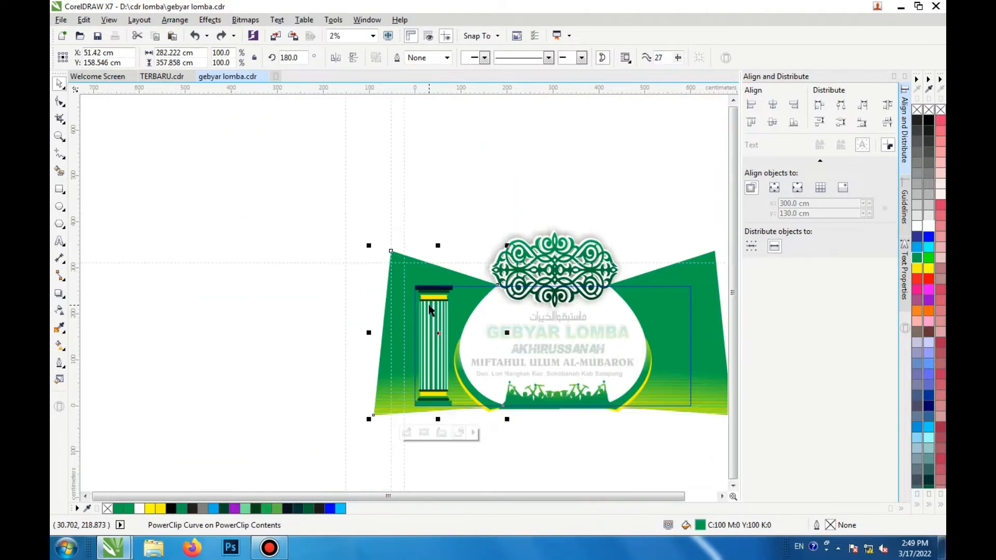
scroll(430, 405, "up", 4)
left_click(449, 387)
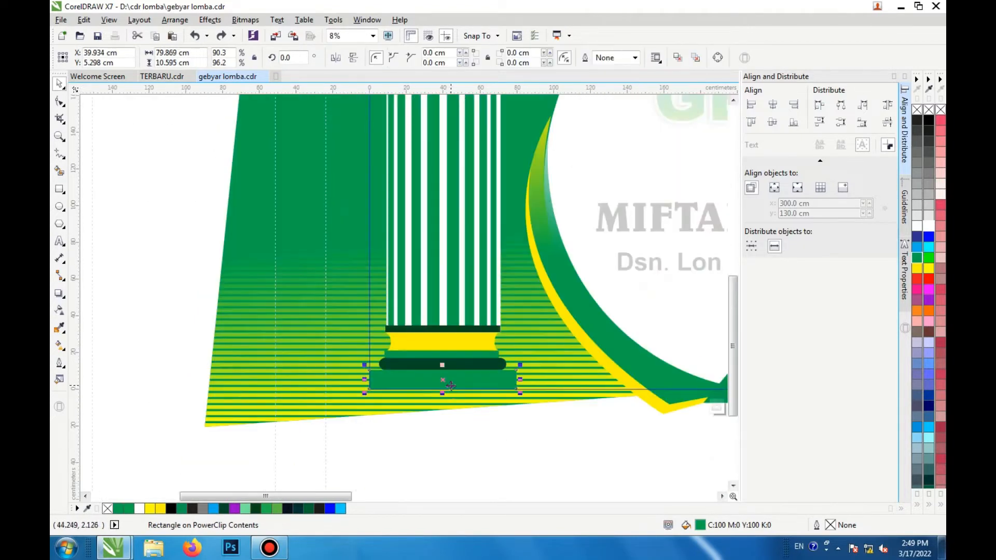
left_click_drag(450, 386, 453, 416)
Step: Try moving the foot's rounded dark bar out to the left and its thin green strip to about X 89.3 cm, Y 0 cm
left_click(457, 368)
left_click_drag(457, 368, 357, 380)
left_click(442, 355)
left_click_drag(442, 355, 497, 375)
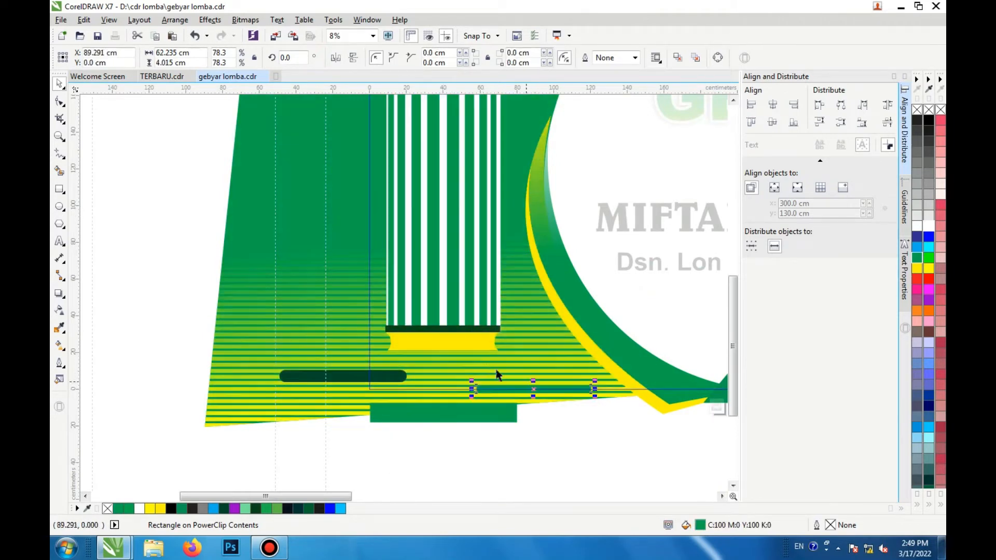
Step: Try moving the lower yellow band down to the right and the thin dark strip below the shaft to about Y 25 cm
key("F10")
left_click(474, 352)
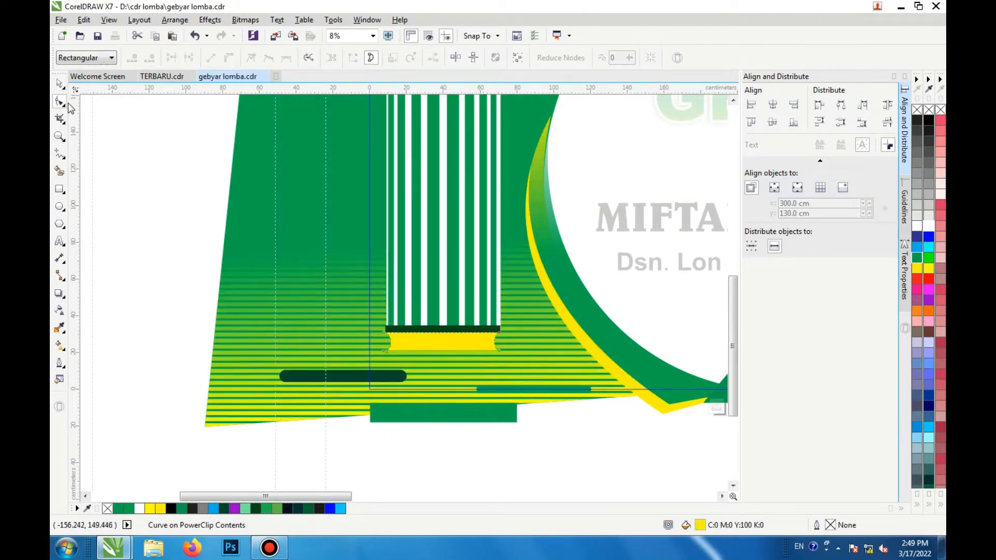
left_click(60, 83)
left_click_drag(461, 340, 510, 365)
left_click(484, 330)
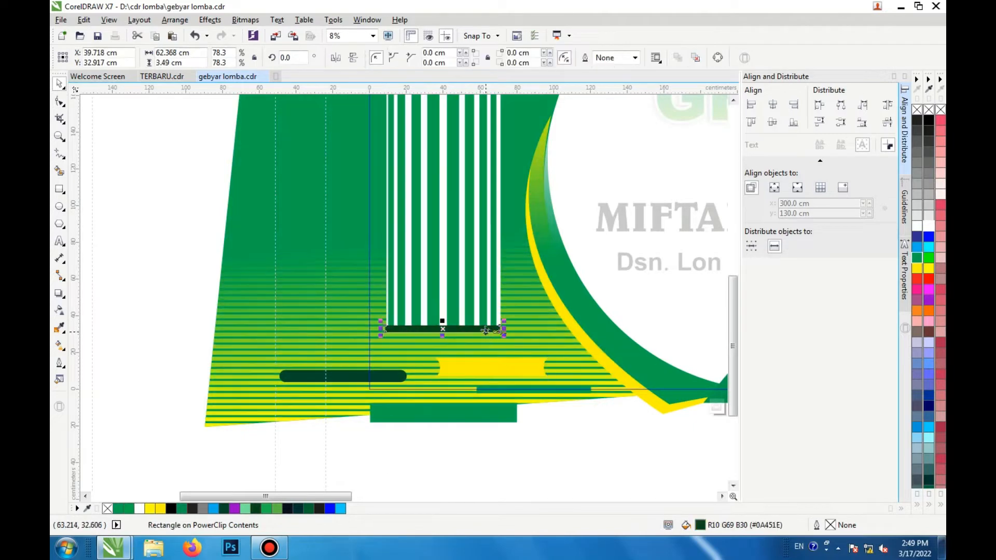
left_click_drag(475, 329, 476, 344)
Step: Edit the striped shaft's PowerClip and try moving two green stripes out to about X 132.1 cm and X 106.5 cm
scroll(438, 283, "down", 1)
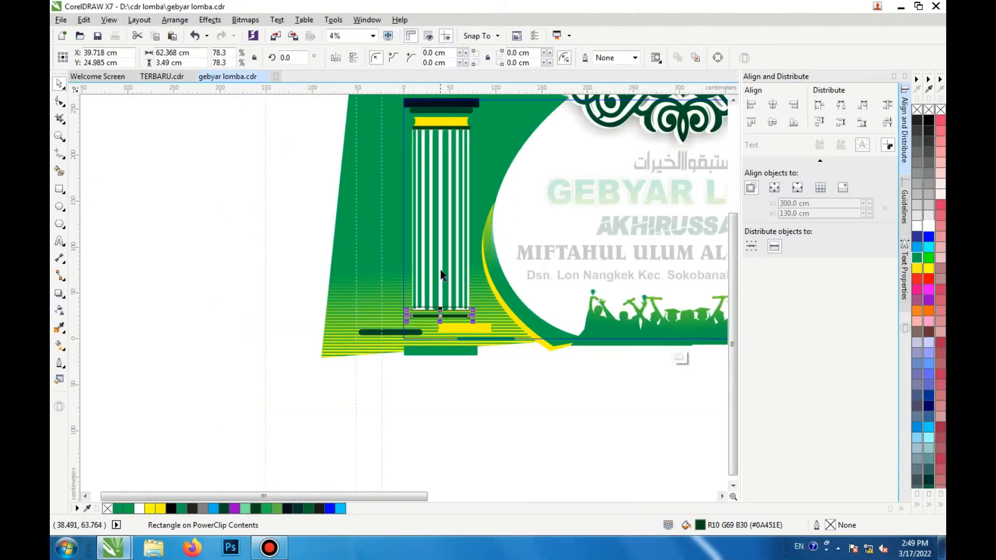
left_click(444, 202)
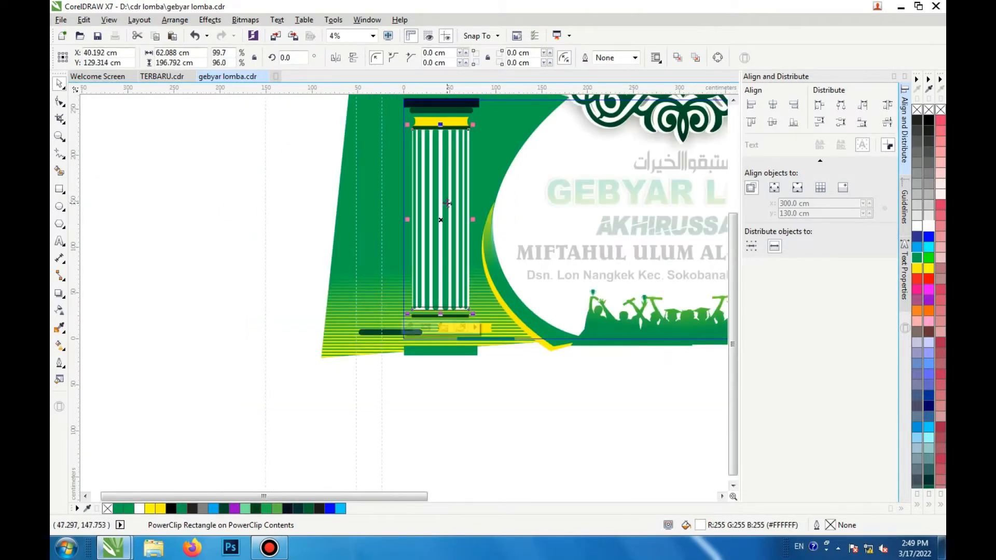
right_click(448, 203)
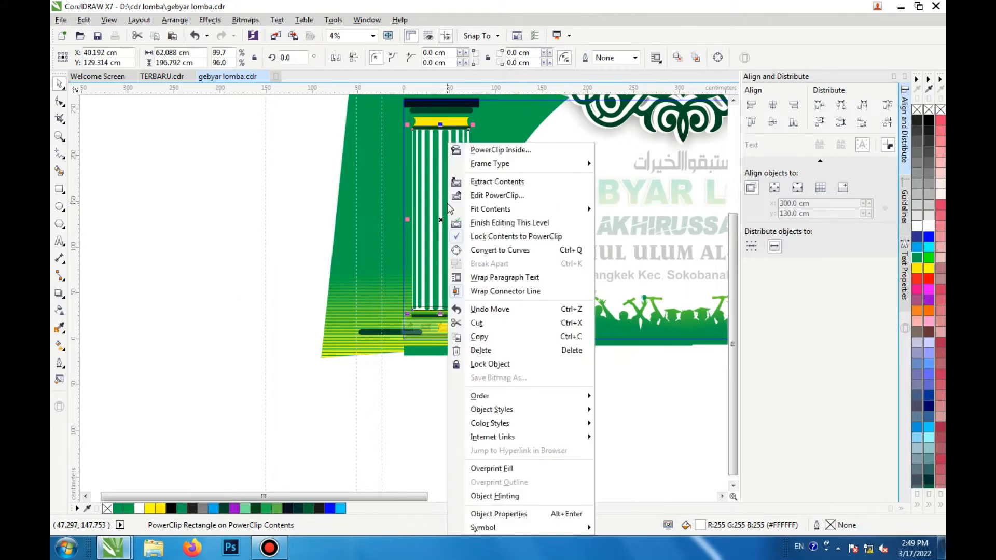
left_click(533, 199)
left_click_drag(448, 191, 527, 204)
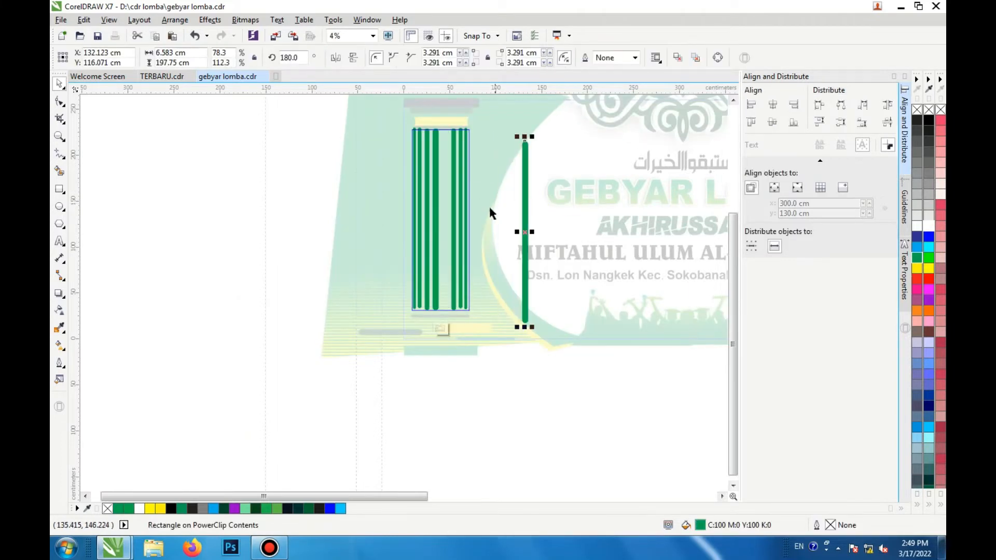
left_click_drag(461, 207, 501, 212)
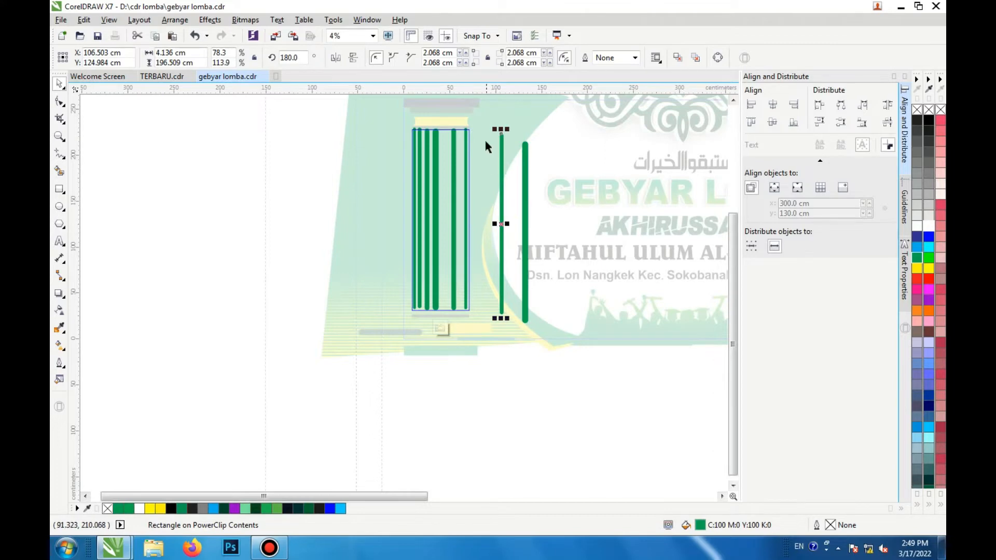
Step: Try reducing the corner radius of the thinner moved stripe to 0 cm with the Shape tool
scroll(495, 139, "up", 3)
left_click(59, 102)
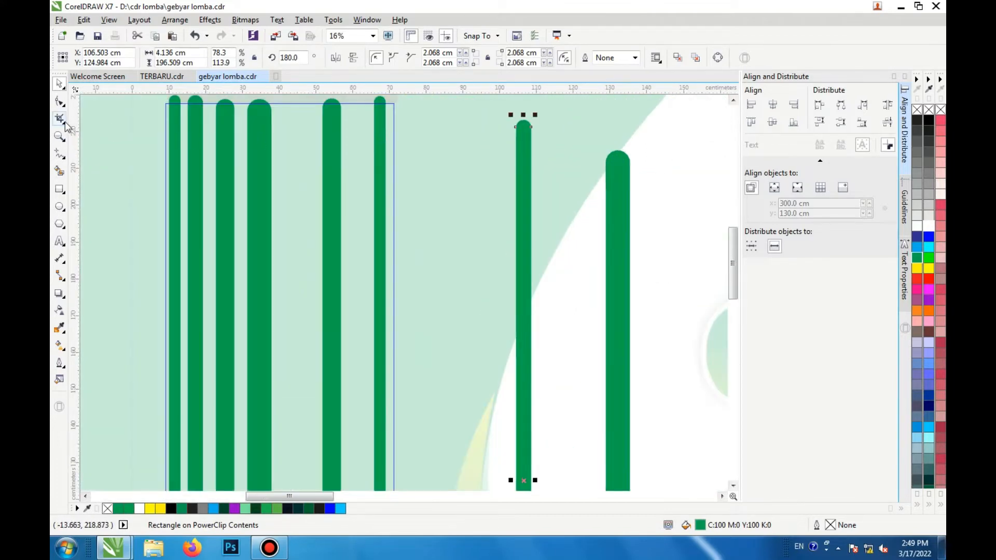
left_click_drag(519, 133, 520, 123)
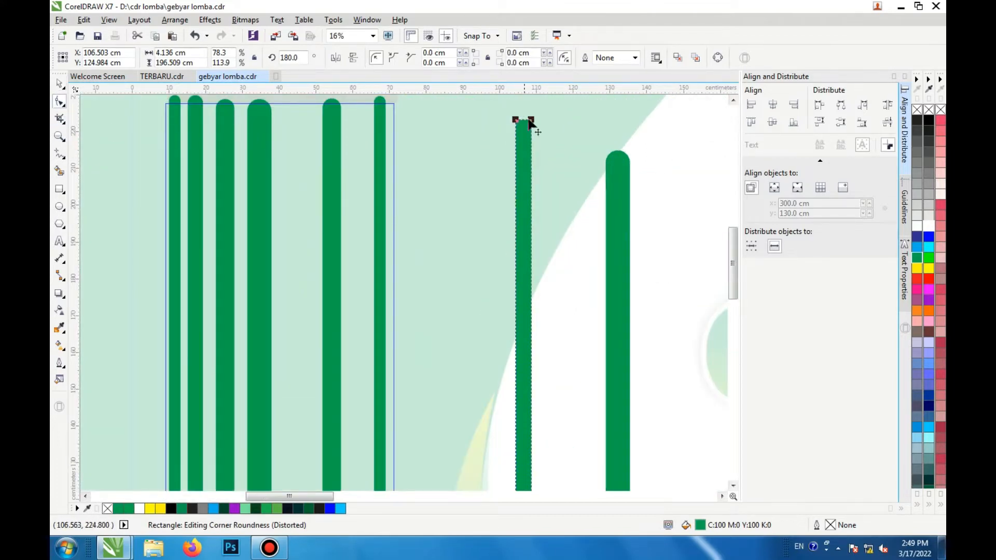
scroll(524, 132, "down", 1)
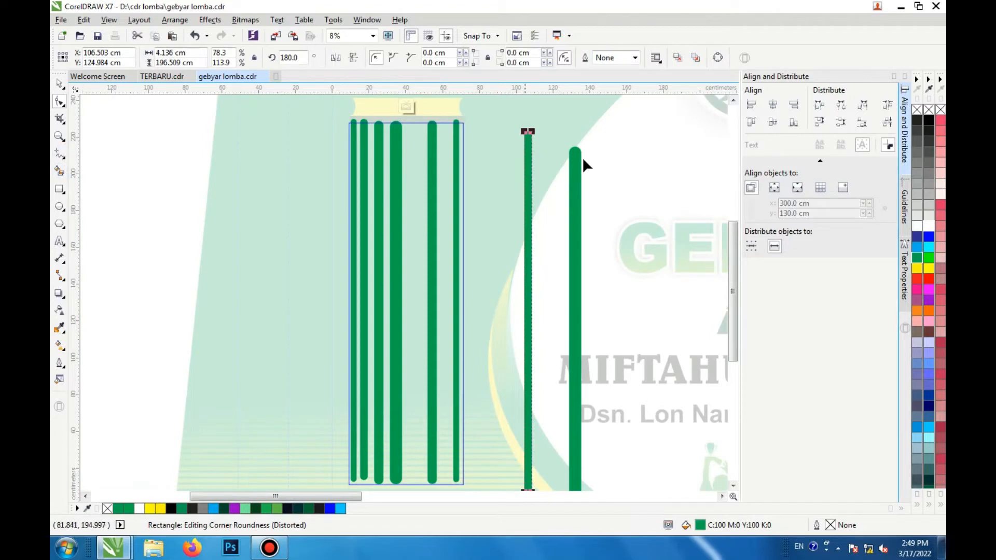
Step: Round the thinner stripe's corners with the Shape tool to a radius of 2.068 cm
scroll(532, 134, "up", 3)
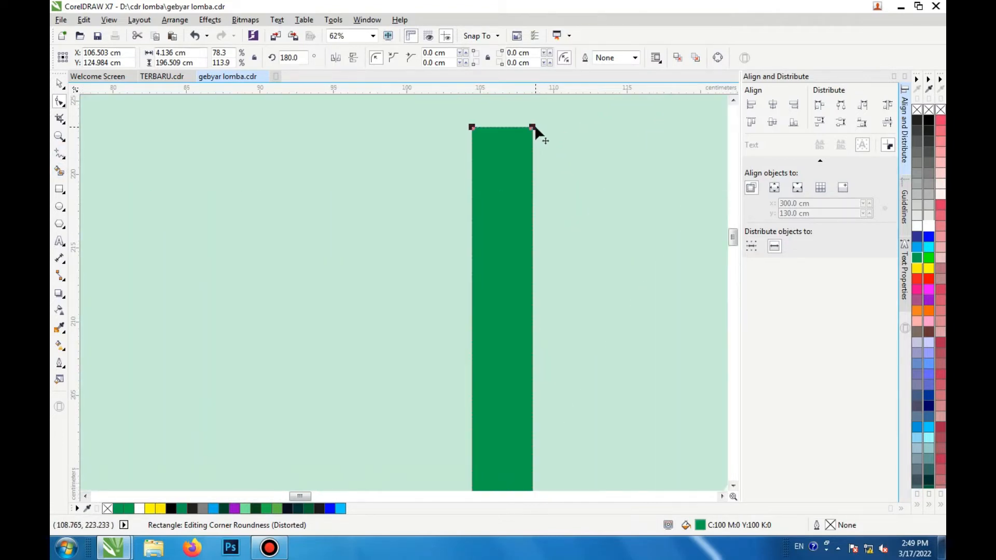
left_click(413, 61)
left_click_drag(472, 126, 495, 156)
left_click(374, 59)
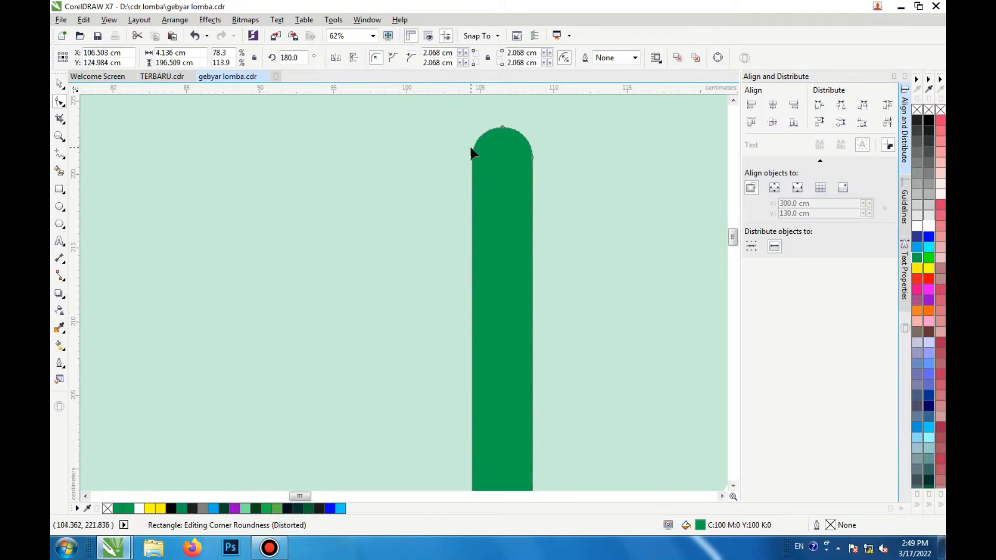
left_click(59, 84)
scroll(458, 159, "down", 3)
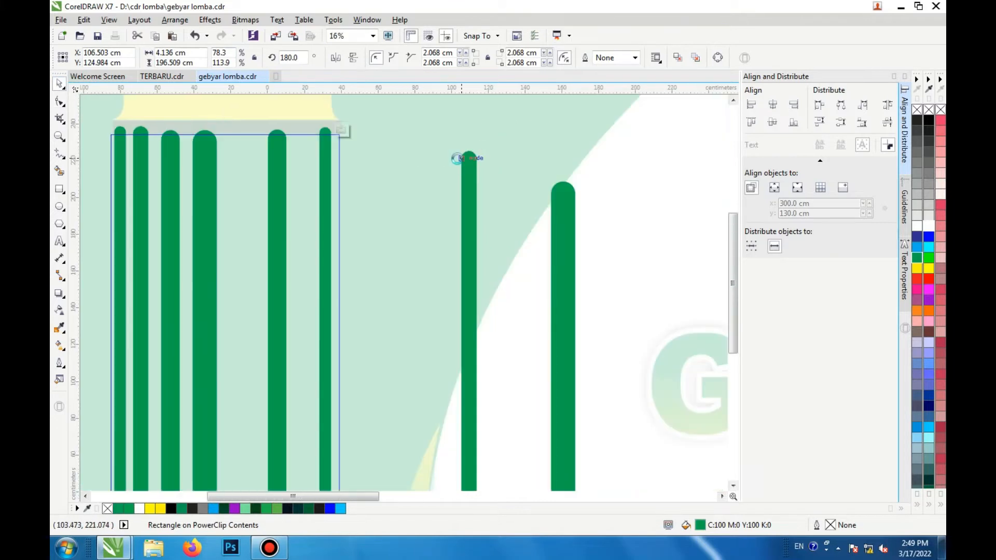
Step: Undo the corner edits and all the moves of the shaft stripes and the pillar's foot parts
key("ctrl+z")
key("ctrl+z")
key("ctrl+z")
key("ctrl+z")
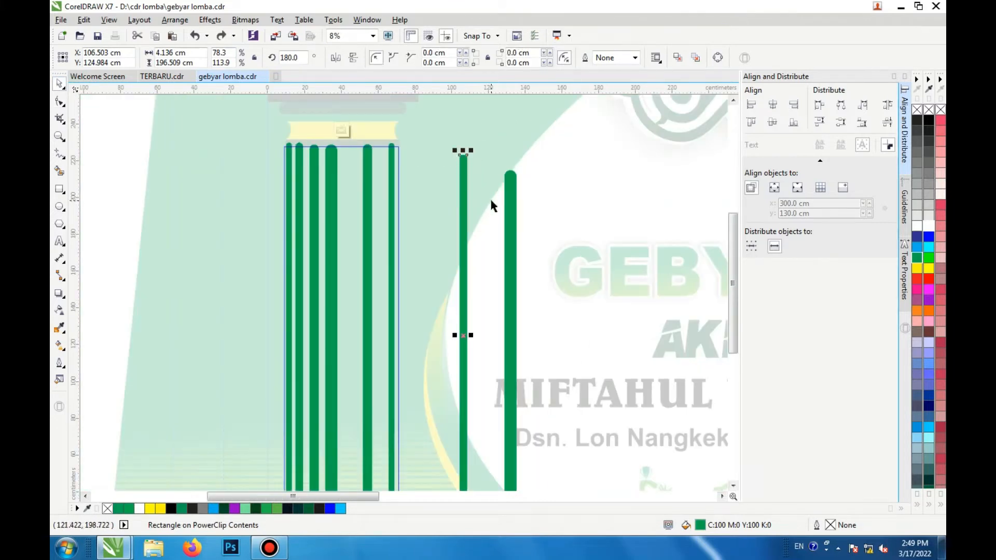
scroll(492, 202, "down", 1)
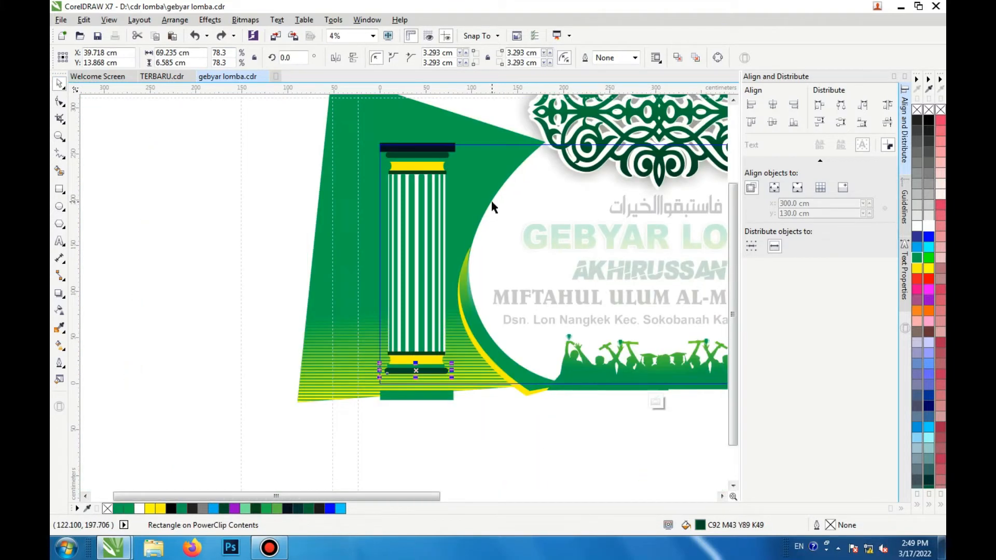
scroll(492, 207, "down", 1)
left_click(461, 288)
scroll(465, 279, "up", 2)
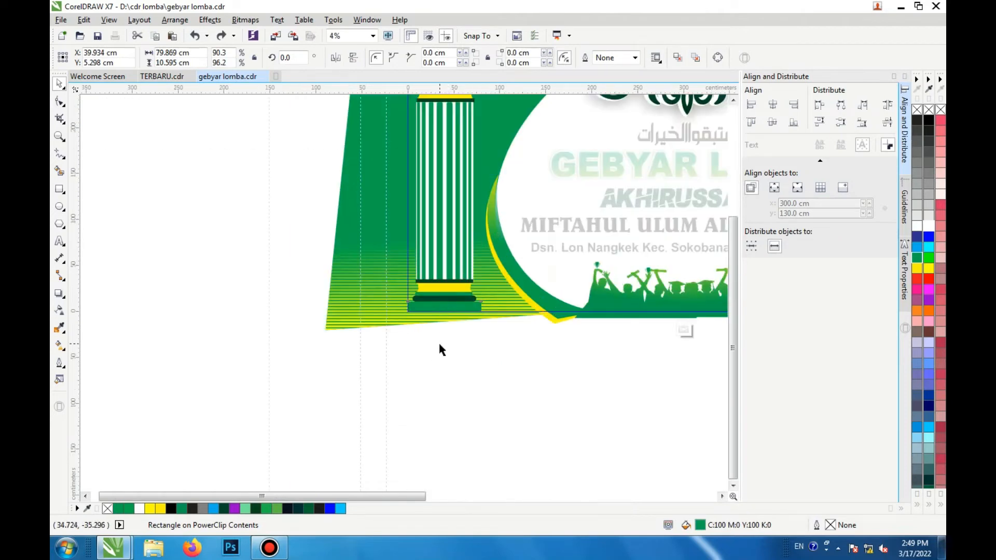
Step: Try grouping all the parts of the pillar into a single object
left_click_drag(365, 372, 518, 115)
scroll(469, 173, "down", 1)
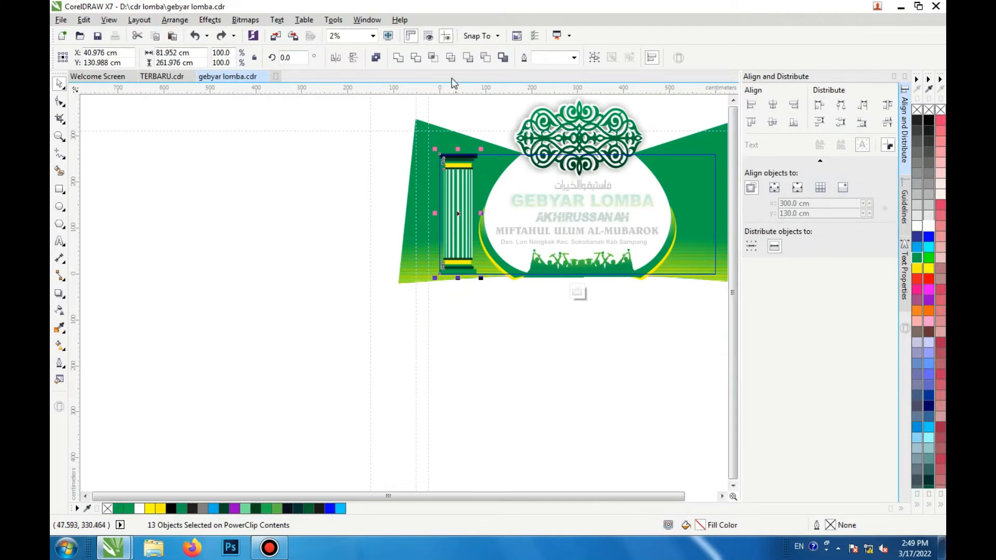
left_click(595, 58)
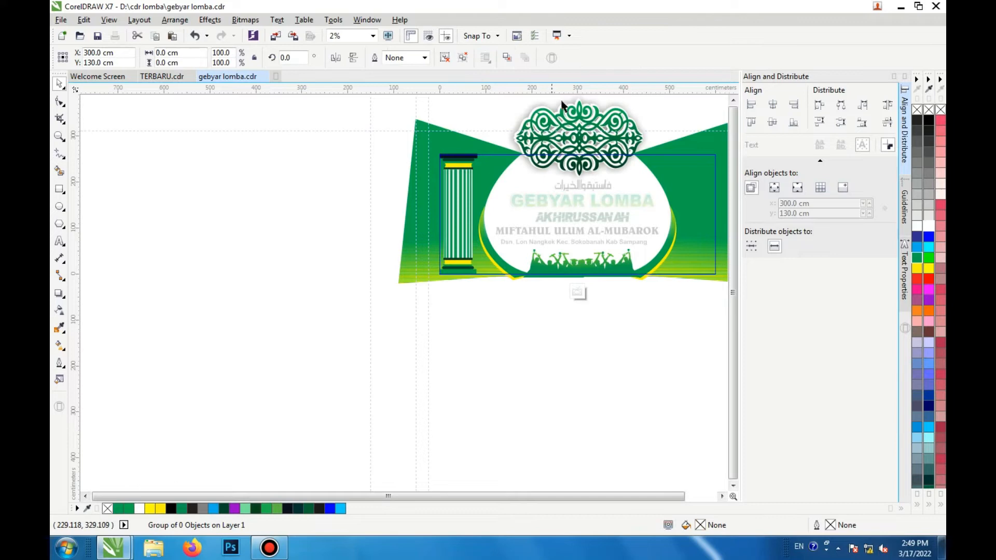
left_click(462, 197)
left_click(473, 155)
left_click_drag(398, 115, 508, 298)
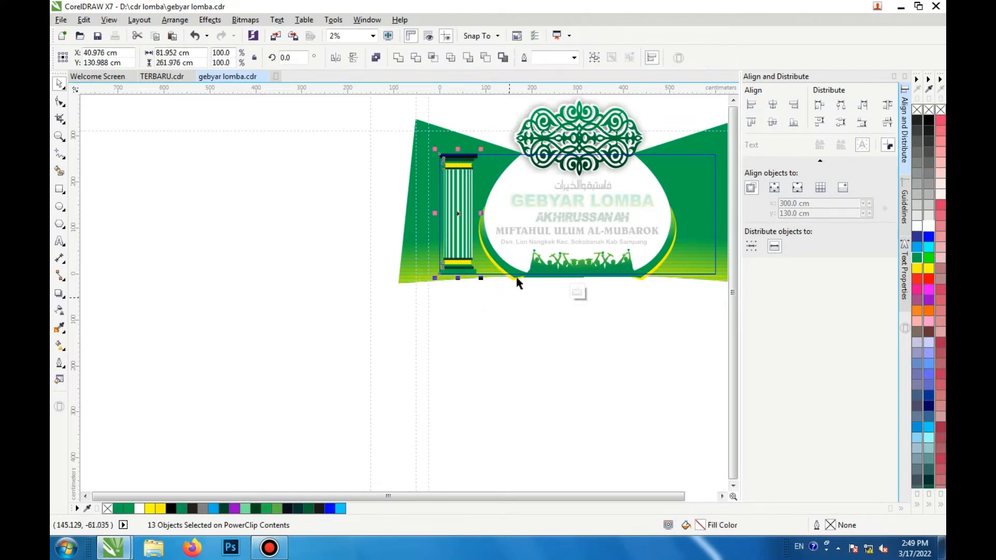
left_click(594, 57)
left_click(458, 187)
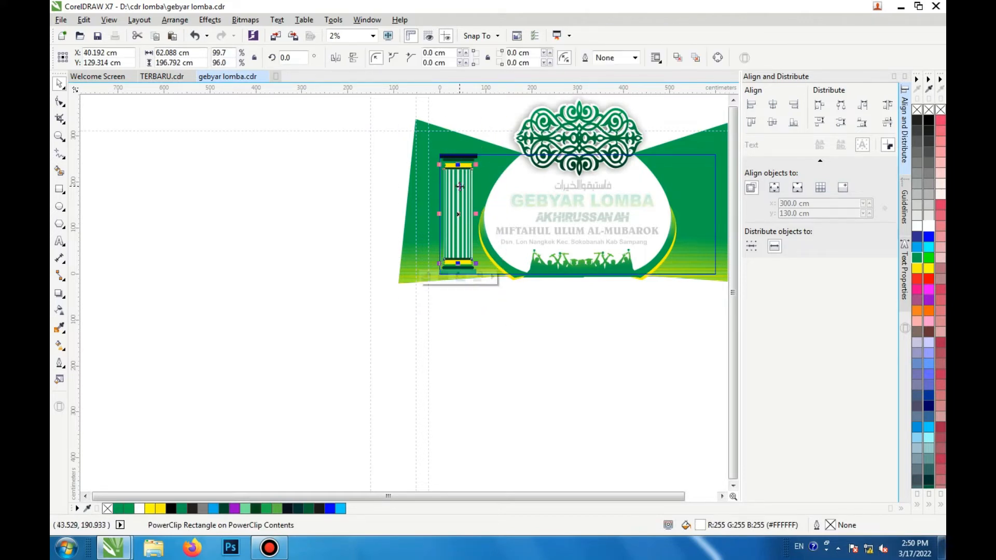
Step: Select all the pillar's parts and place a copy on the banner's opposite side, at about X 557.6 cm, Y 131.6 cm
left_click_drag(371, 118, 495, 293)
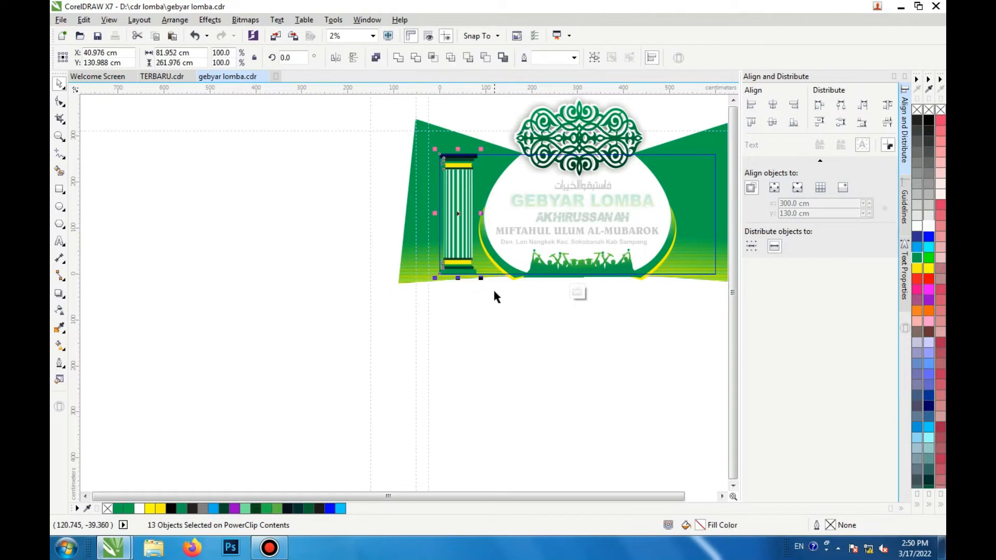
left_click_drag(458, 213, 695, 235)
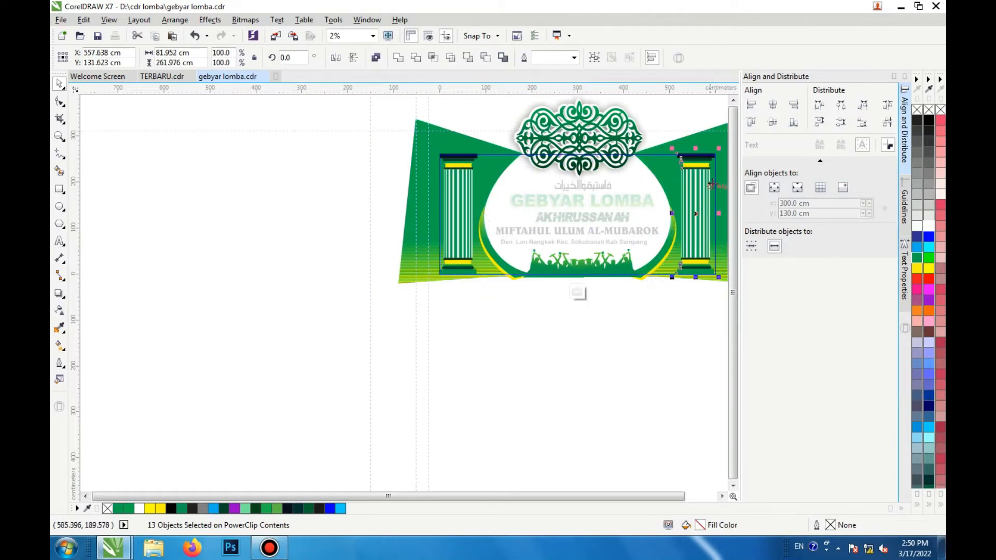
Step: Check how the top and base of the pillar copy line up with the banner frame's edges
scroll(711, 155, "up", 3)
scroll(711, 156, "up", 2)
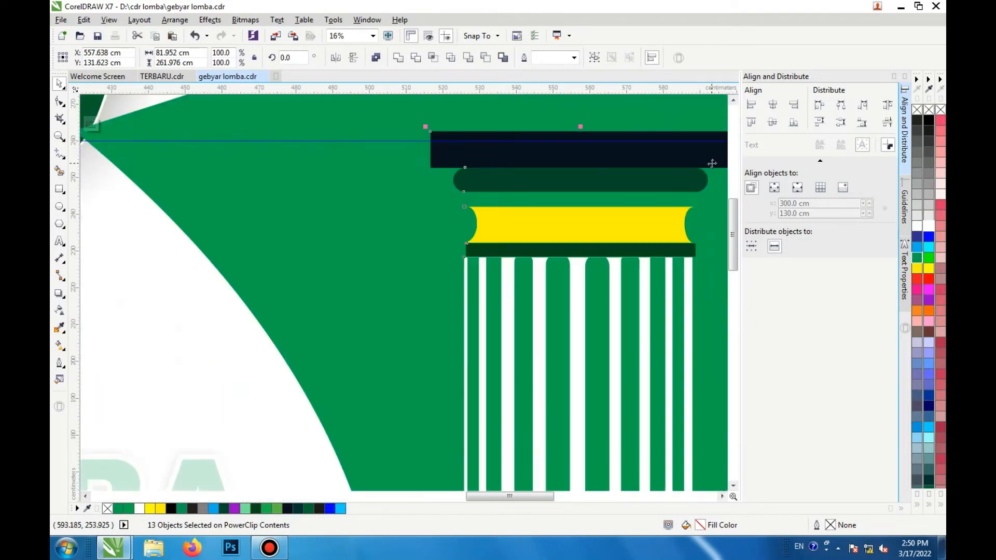
scroll(711, 161, "down", 3)
scroll(704, 301, "up", 2)
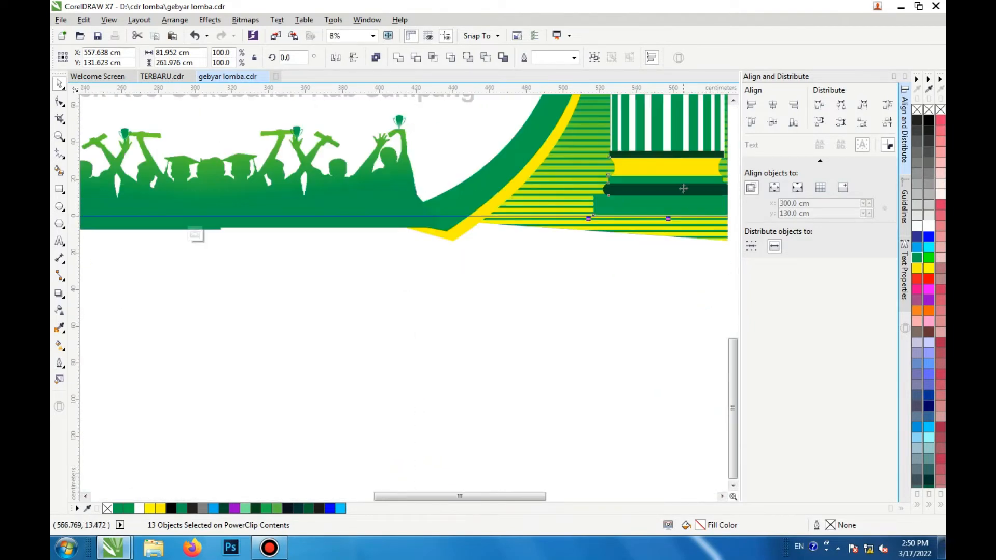
scroll(678, 192, "up", 1)
scroll(678, 193, "down", 3)
scroll(689, 198, "up", 5)
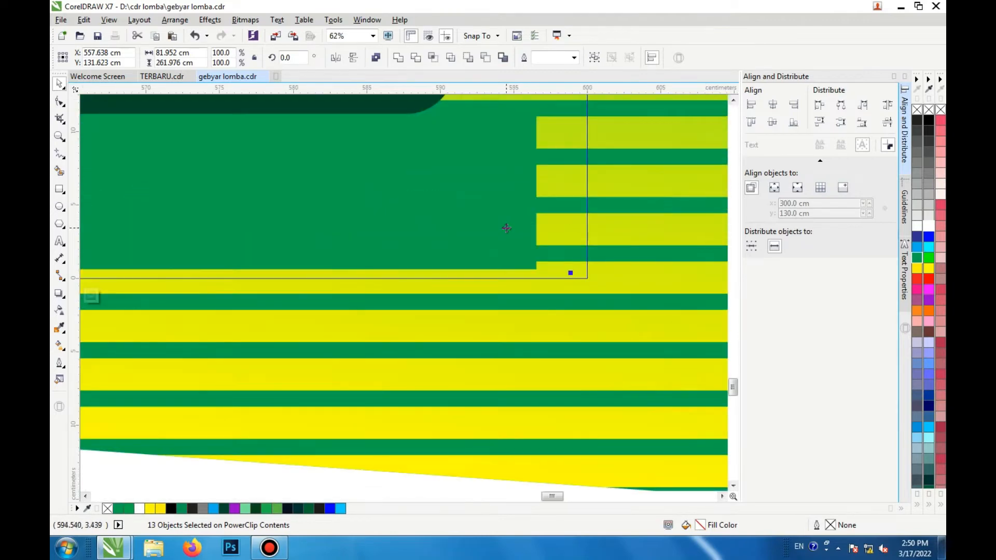
Step: Move the pillar copy against the banner frame's lower corner, to about X 561 cm, Y 131 cm, and deselect it
left_click_drag(508, 230, 555, 241)
scroll(551, 240, "down", 5)
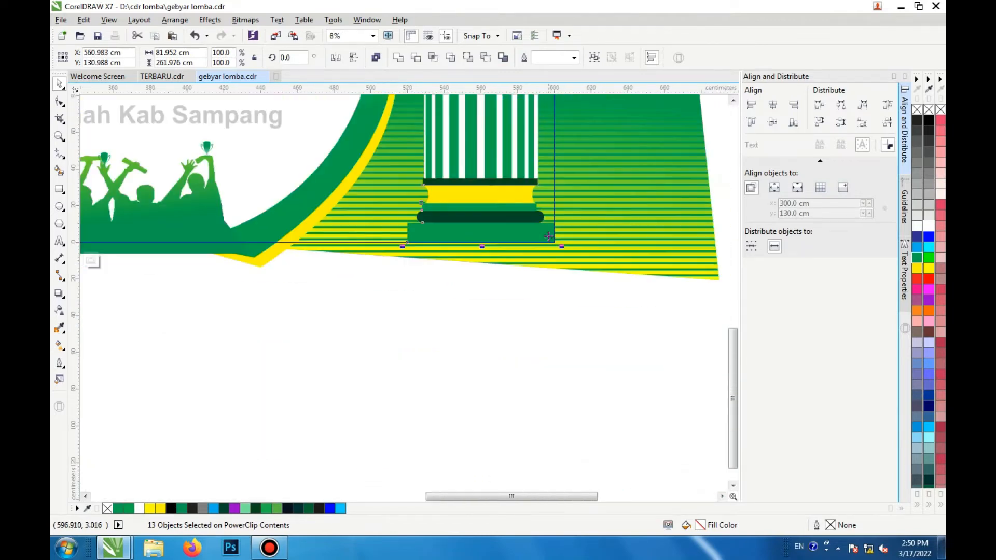
left_click(511, 274)
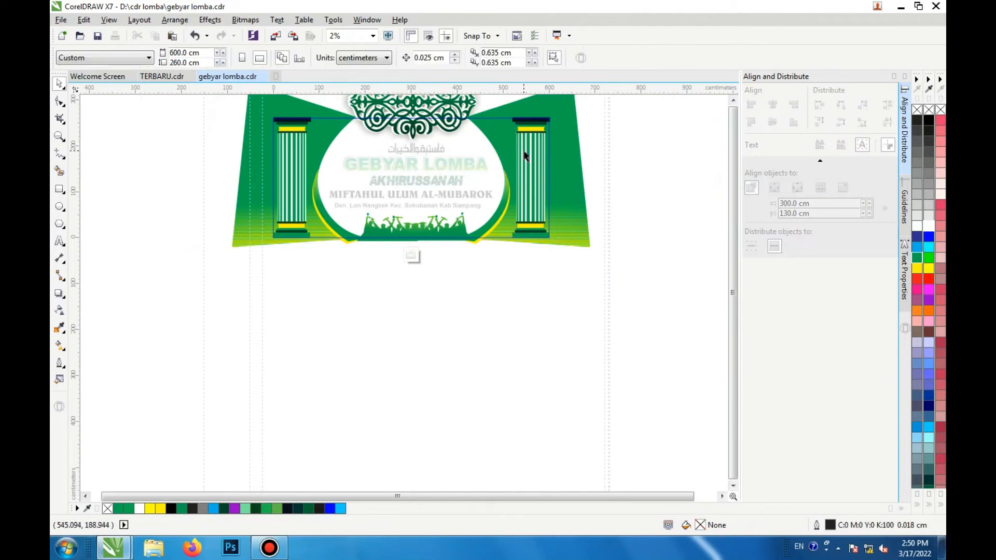
scroll(556, 109, "up", 5)
scroll(558, 115, "down", 5)
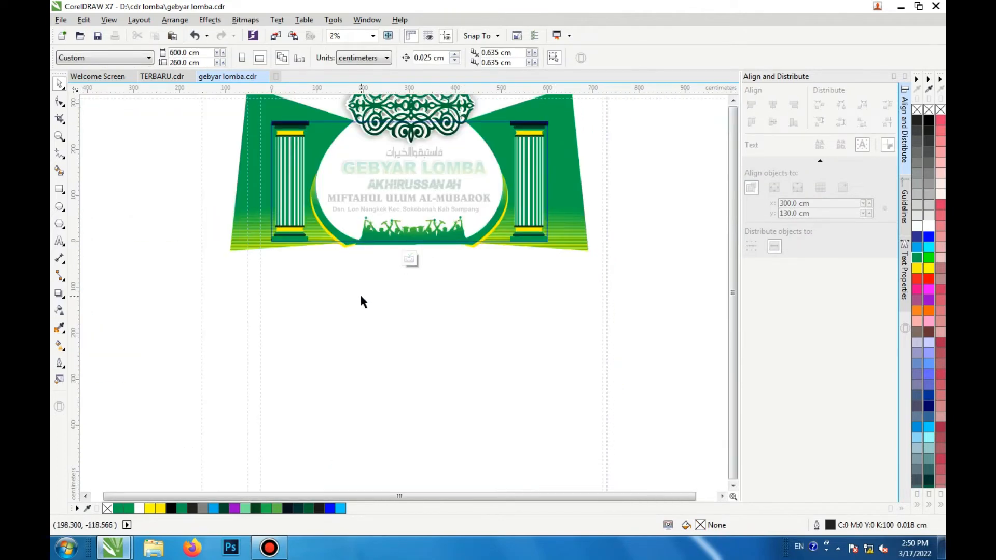
Step: Move one half of the crowd silhouette group below the banner, to about X 232.2 cm, Y -36.8 cm
scroll(394, 218, "up", 3)
left_click(409, 261)
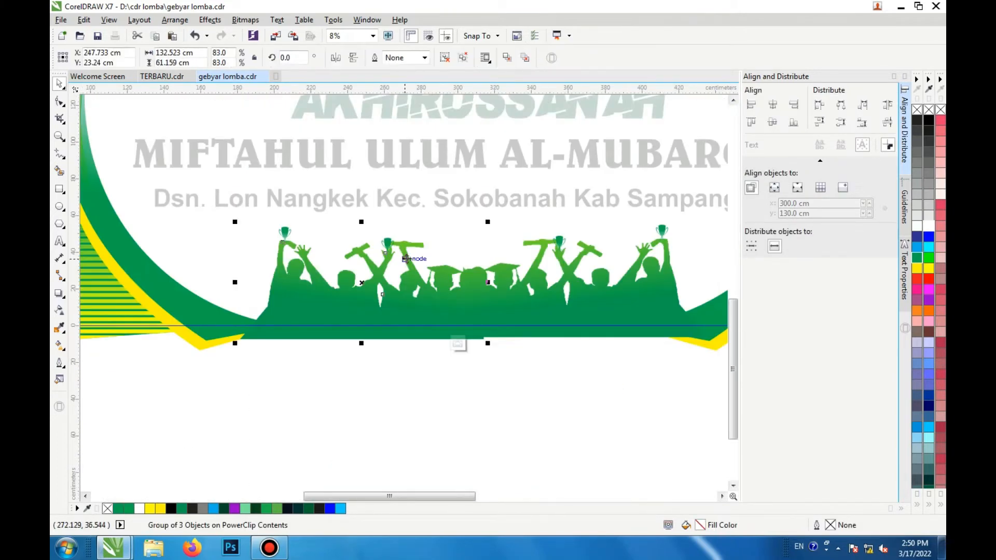
scroll(408, 261, "down", 2)
left_click_drag(363, 291, 361, 322)
scroll(362, 321, "up", 2)
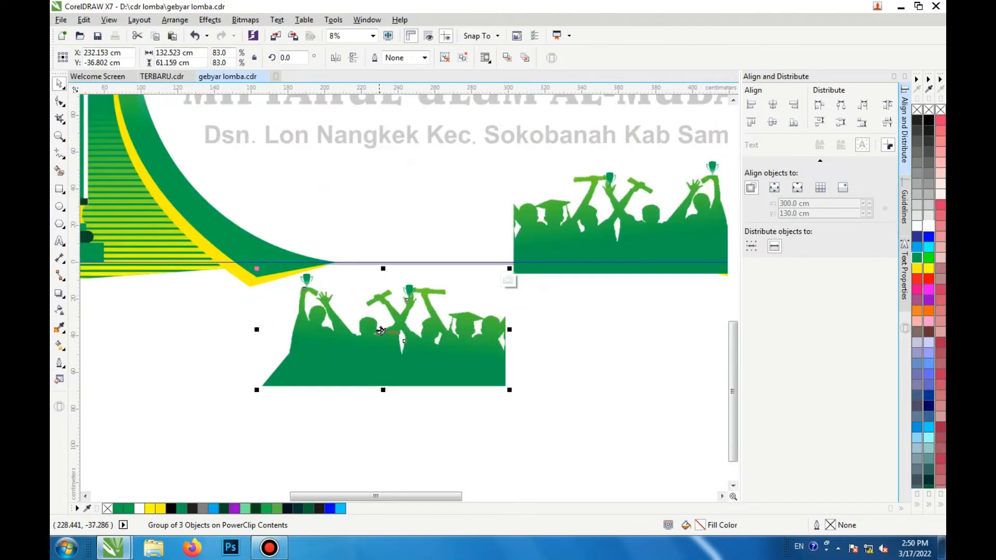
Step: Ungroup the moved crowd half and pull its two trophies aside, to about X 169.2 cm and X 306.2 cm, both at Y -22.2 cm
left_click(445, 59)
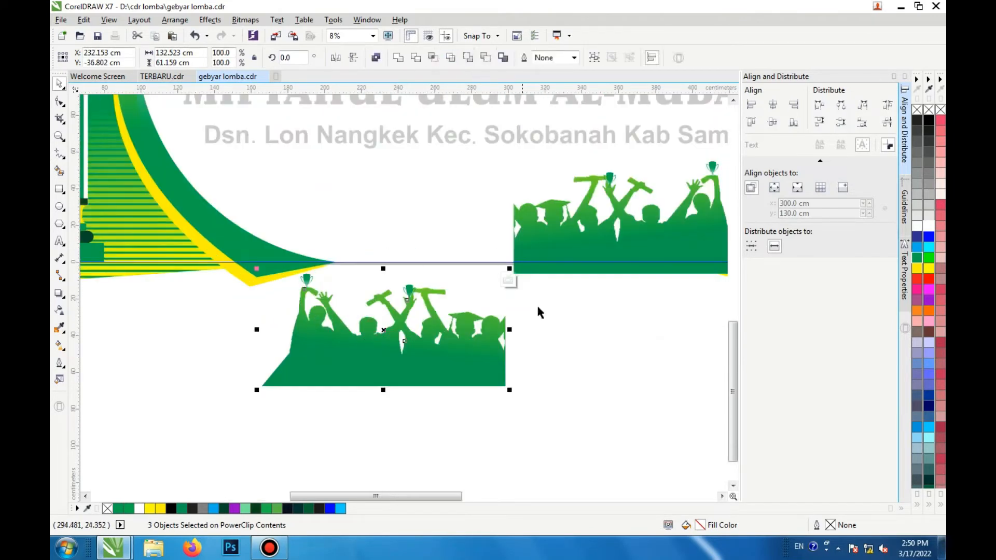
left_click(311, 276)
left_click_drag(303, 278, 265, 299)
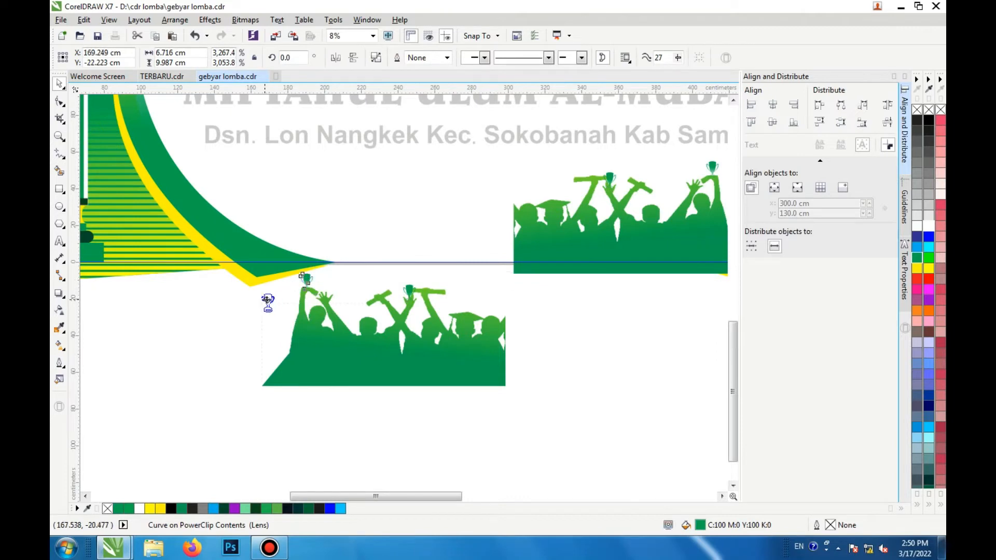
double_click(407, 289)
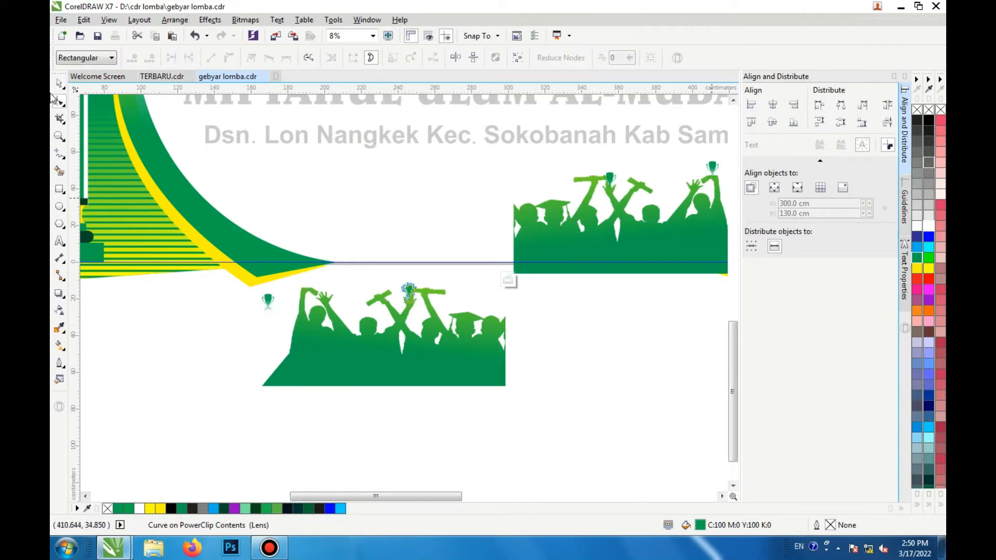
left_click(60, 83)
left_click_drag(405, 289, 516, 297)
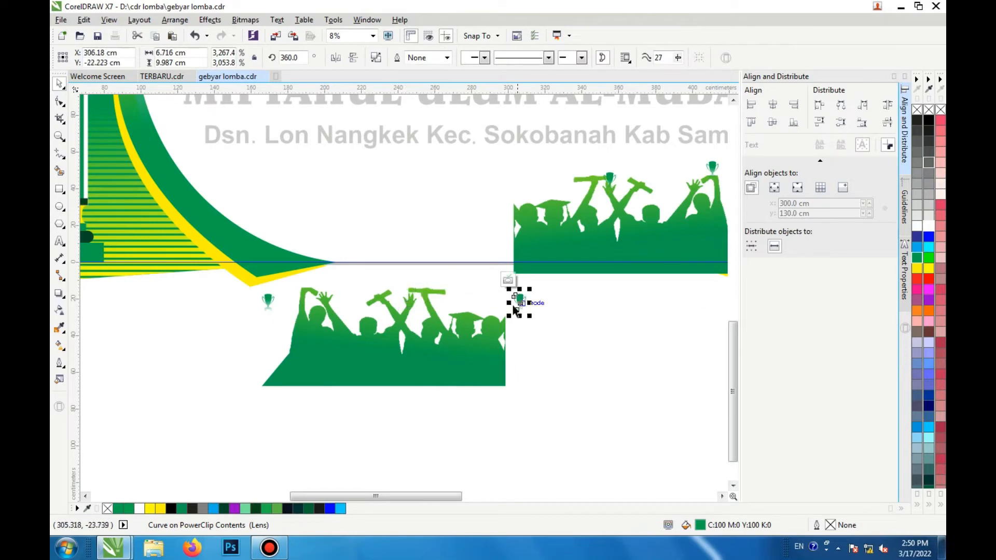
Step: Undo the trophy moves, the ungrouping and the move of the crowd silhouette group
scroll(515, 297, "up", 3)
scroll(462, 315, "down", 3)
key("ctrl+z")
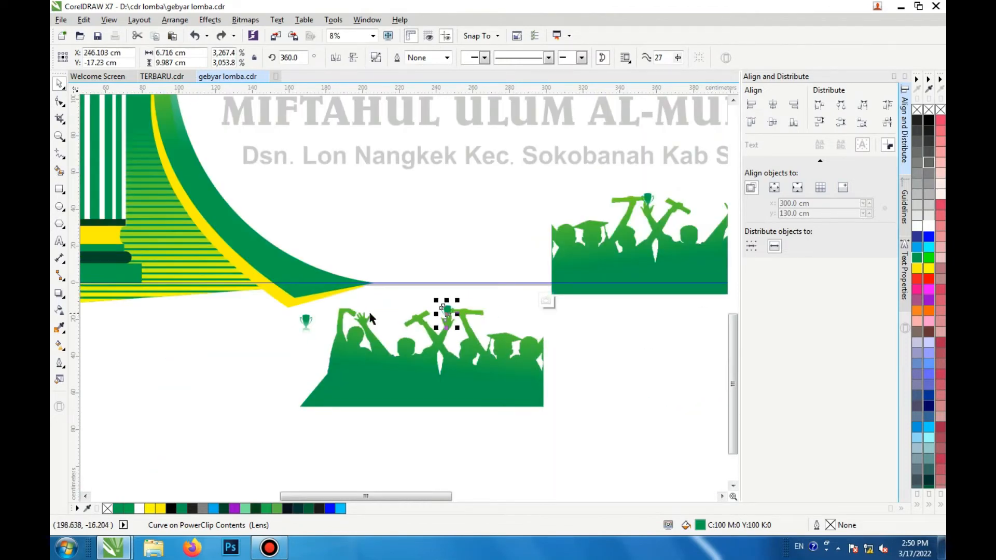
key("ctrl+z")
scroll(305, 285, "up", 3)
scroll(444, 352, "down", 1)
scroll(466, 359, "down", 6)
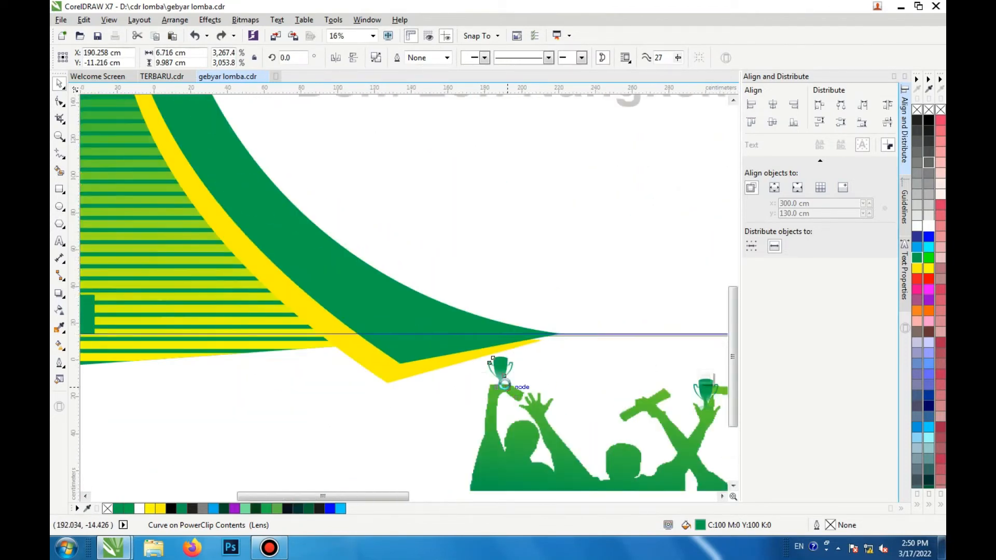
left_click(511, 380)
key("ctrl+z")
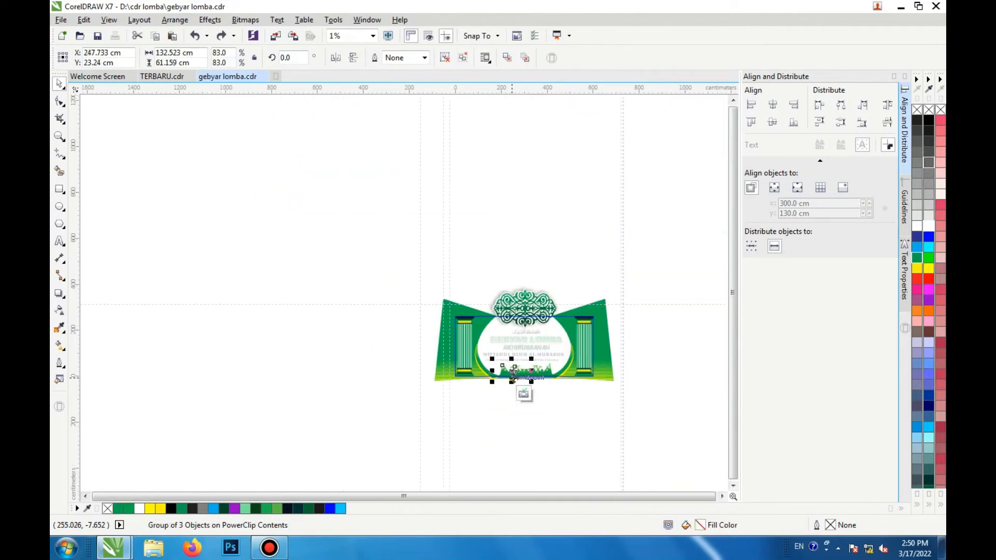
Step: Finish editing the banner's PowerClip contents and view the complete clipped banner
left_click(472, 414)
left_click(528, 397)
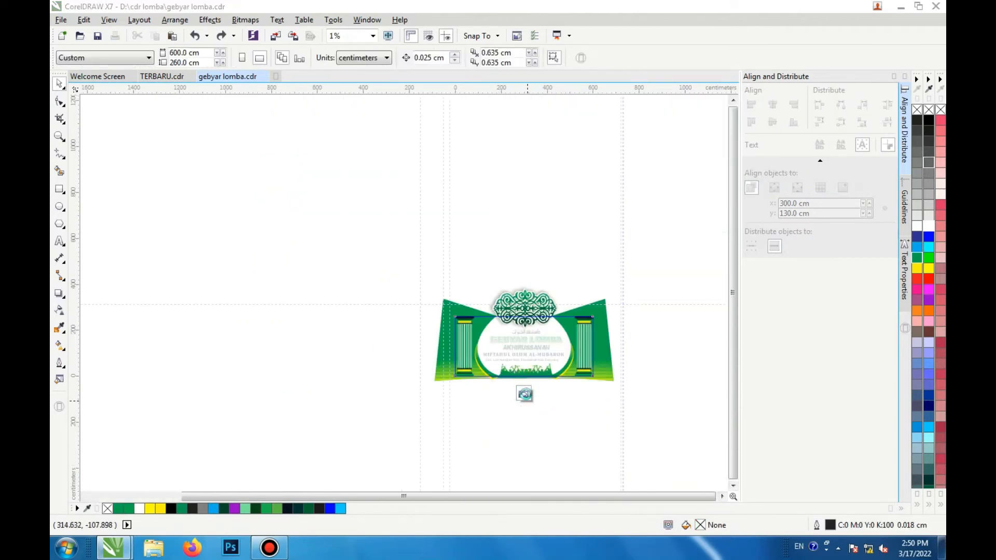
scroll(524, 361, "up", 1)
scroll(574, 301, "down", 1)
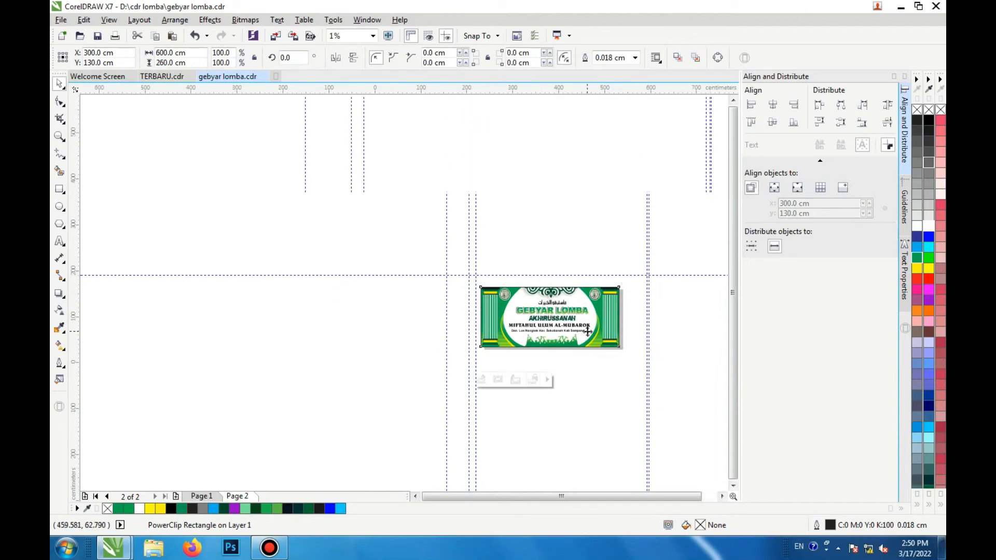
scroll(587, 332, "up", 2)
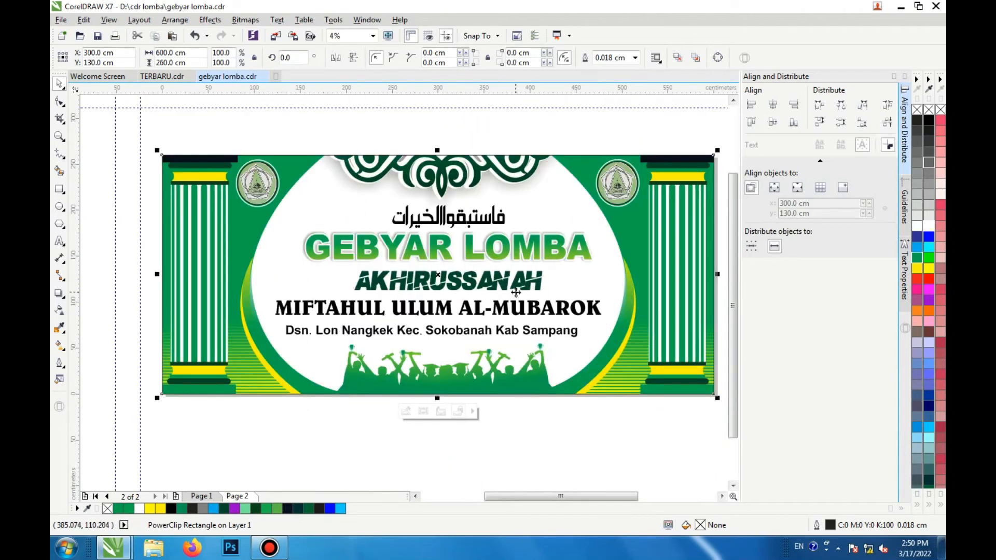
Step: Reopen the banner's PowerClip contents, then open the nested PowerClip contents of the left green background shape
right_click(625, 213)
left_click(659, 210)
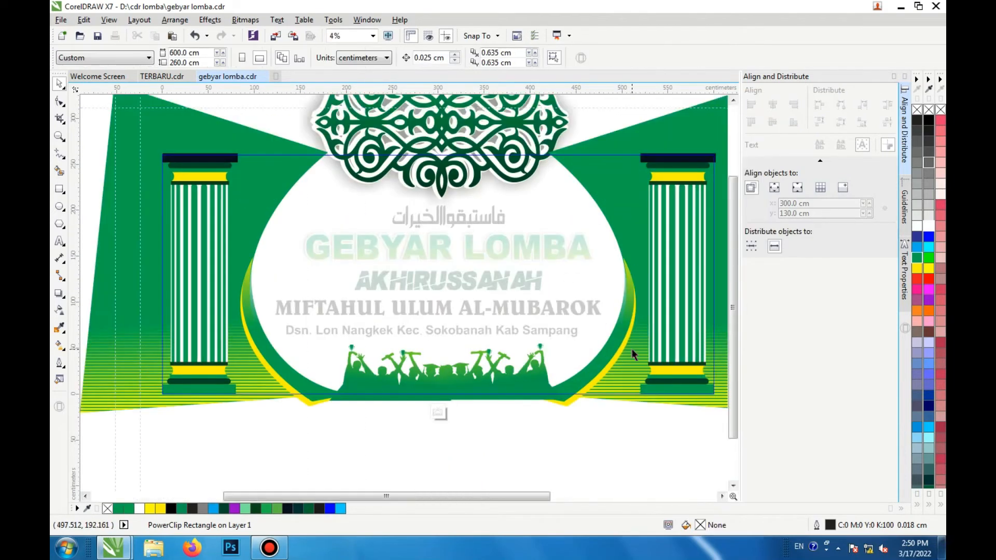
left_click(627, 379)
left_click(259, 174)
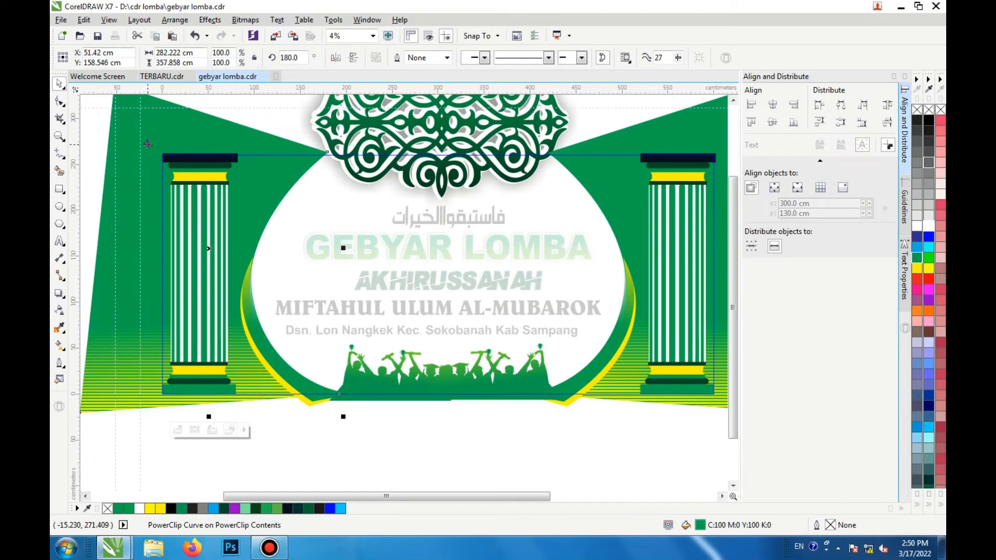
right_click(166, 135)
left_click(208, 191)
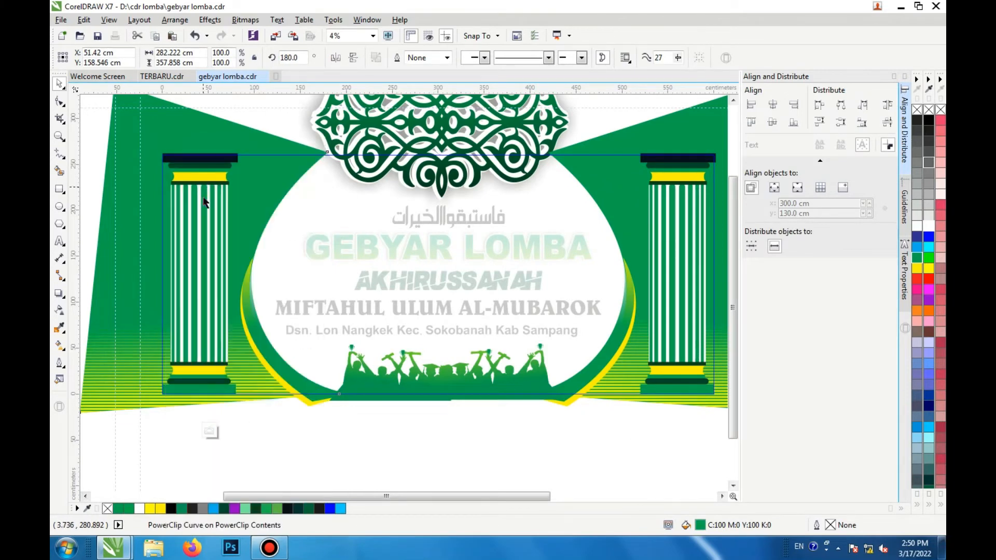
Step: Move single yellow stripes inside the left background shape, one to about X 33.6 cm, Y -31.6 cm, another to about X 20.6 cm, Y -3 cm
left_click(179, 357)
scroll(179, 357, "down", 1)
left_click_drag(96, 271, 286, 396)
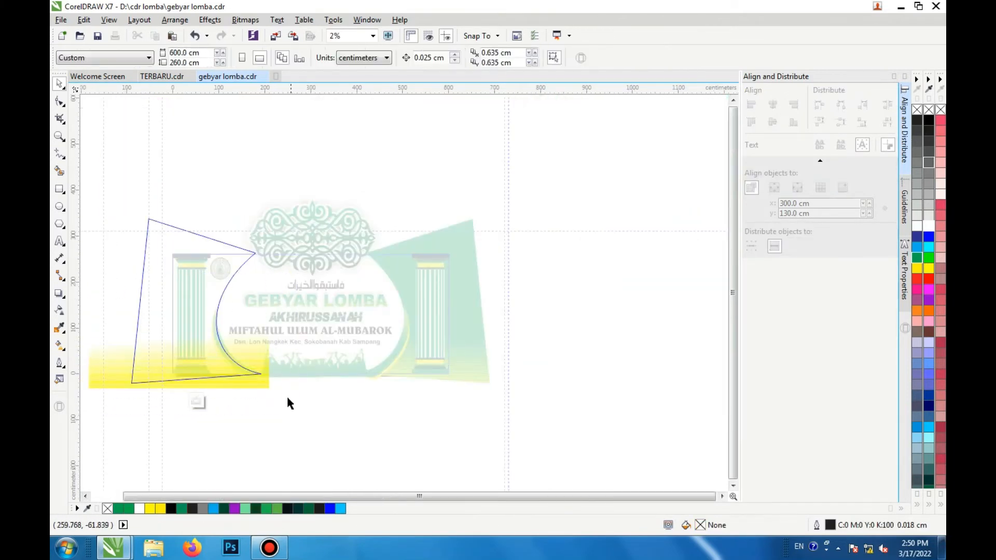
left_click(253, 379)
left_click_drag(242, 369, 261, 388)
scroll(242, 385, "up", 1)
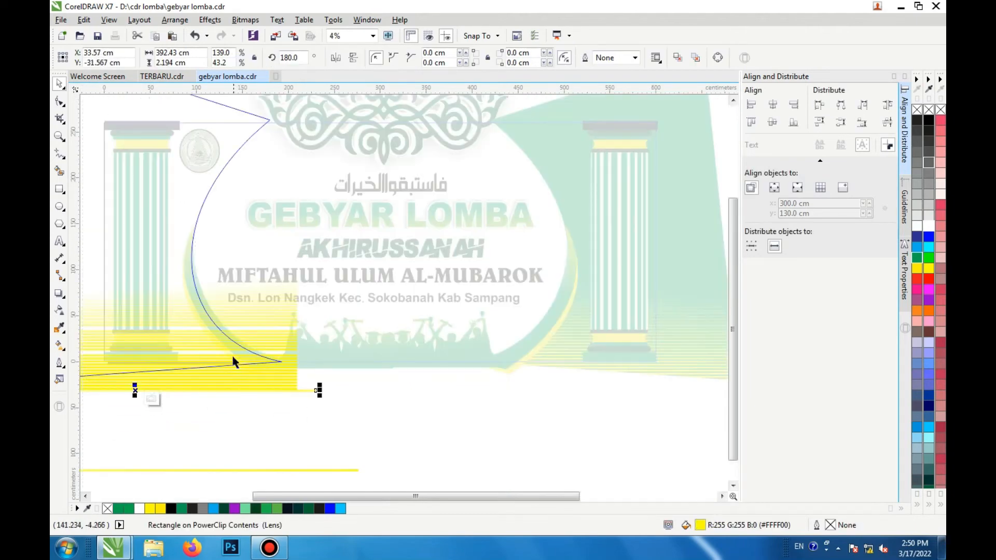
left_click_drag(240, 336, 247, 362)
Step: Undo the stripe moves back to the banner's main contents and finish editing its PowerClip
scroll(202, 333, "up", 2)
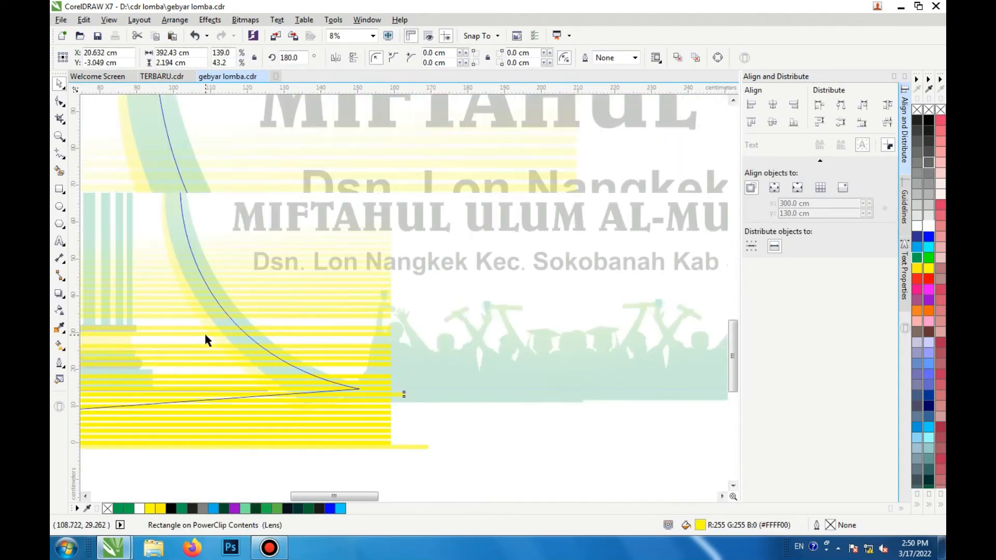
scroll(207, 335, "down", 1)
key("ctrl+z")
key("ctrl+z")
key("ctrl+z")
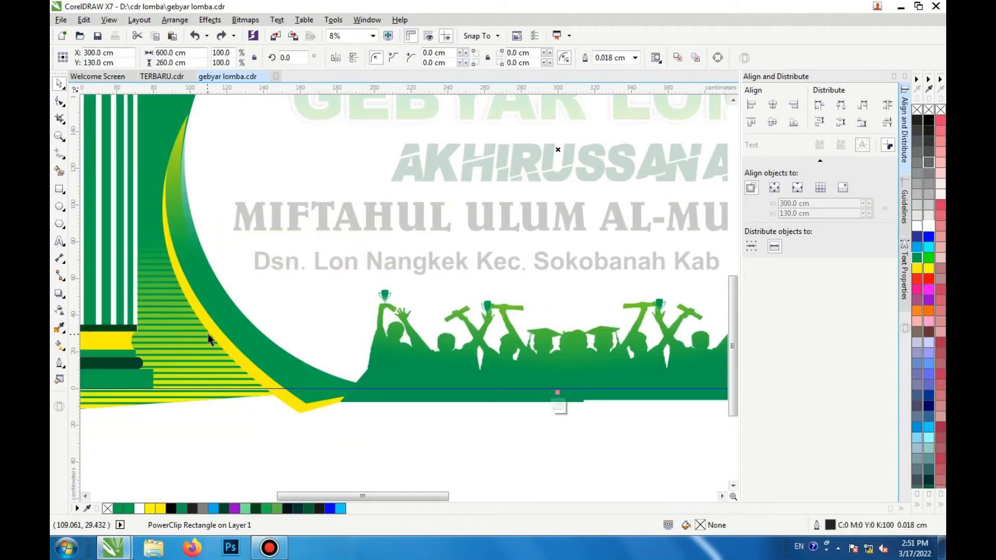
scroll(220, 334, "down", 2)
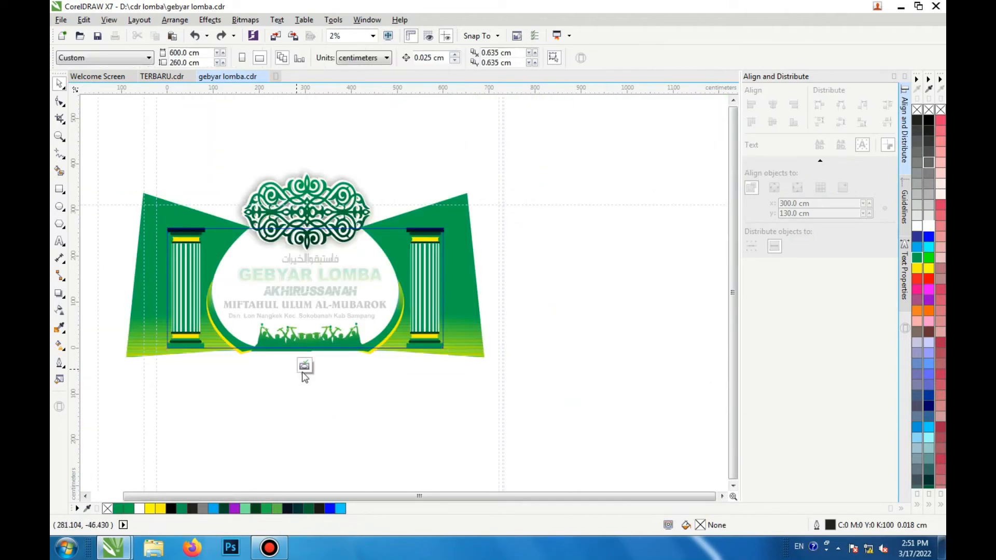
left_click(307, 365)
Step: Move the GEBYAR LOMBA title slightly off its place and undo the move
scroll(299, 256, "up", 2)
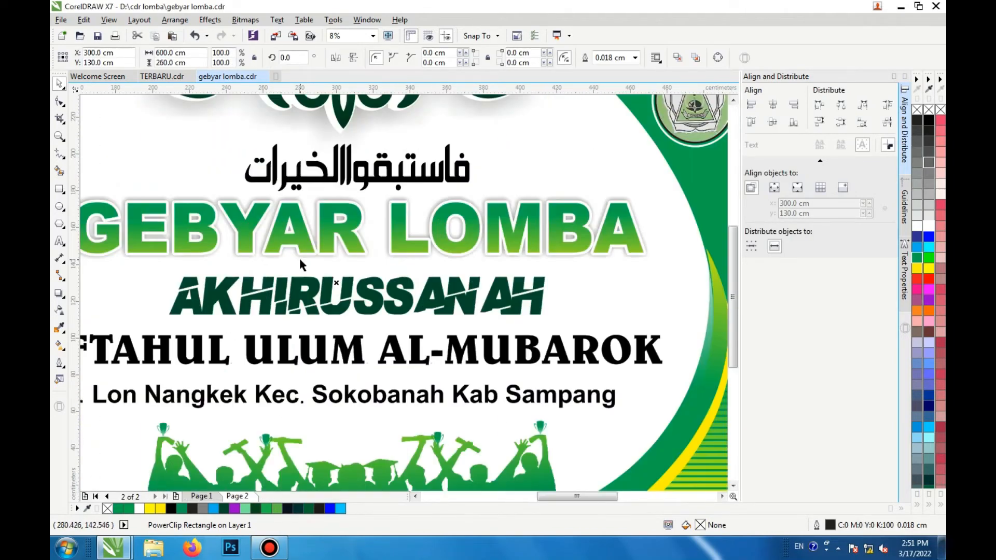
scroll(300, 260, "down", 1)
left_click(250, 243)
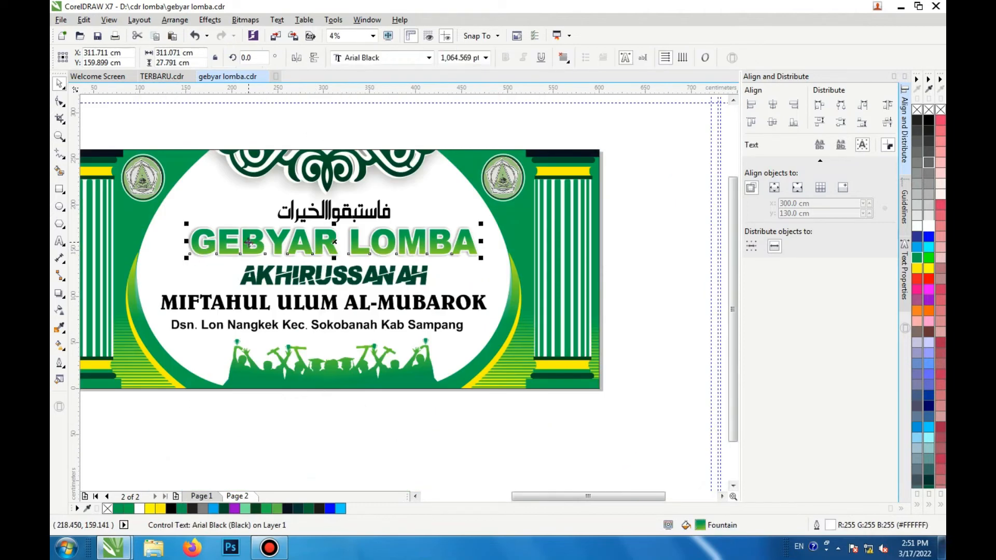
mouse_move(250, 243)
left_mouse_down()
mouse_move(247, 260)
mouse_move(261, 254)
left_mouse_up()
key("ctrl+z")
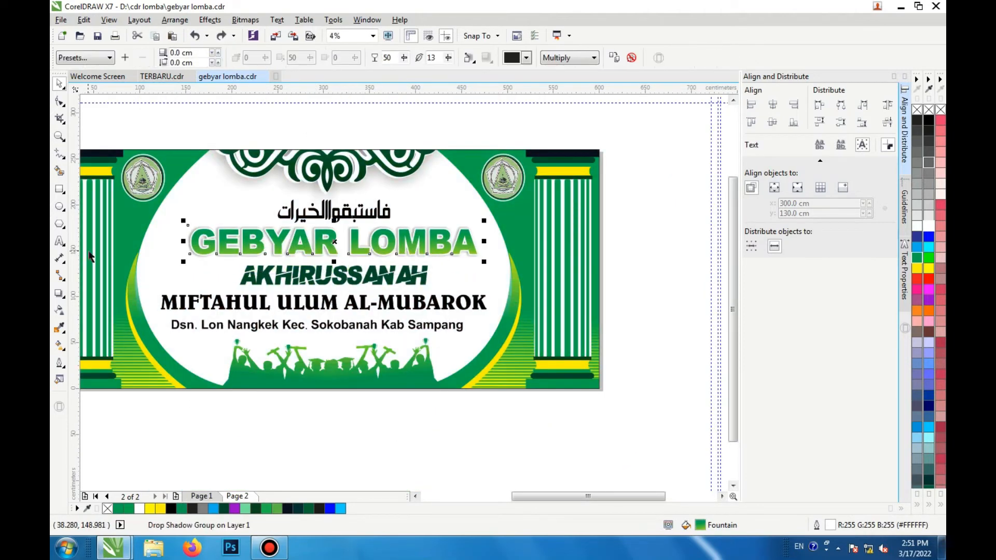
Step: Set the start colour of the GEBYAR LOMBA title's fountain fill to a darker green with the Interactive Fill tool
left_click(59, 345)
scroll(314, 253, "up", 2)
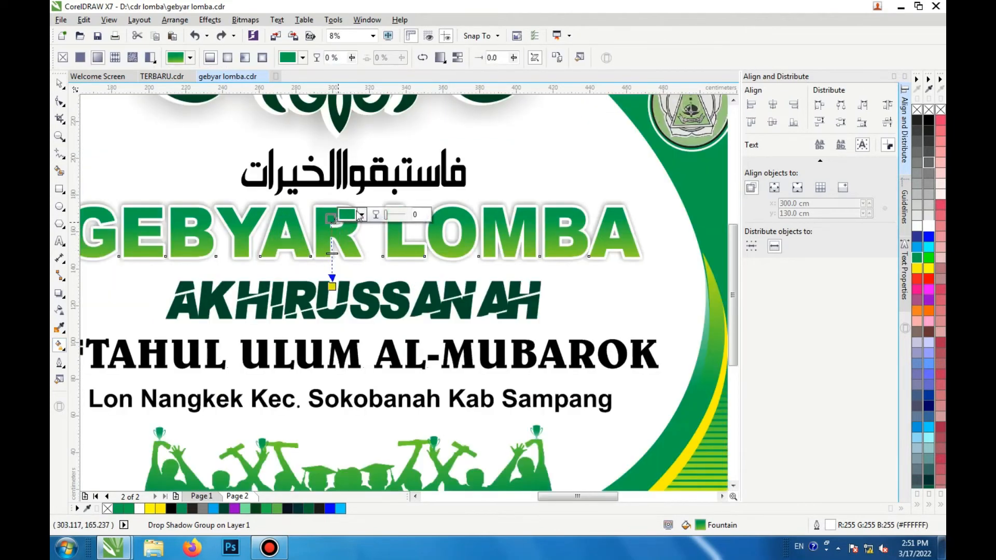
left_click(361, 215)
left_click(394, 285)
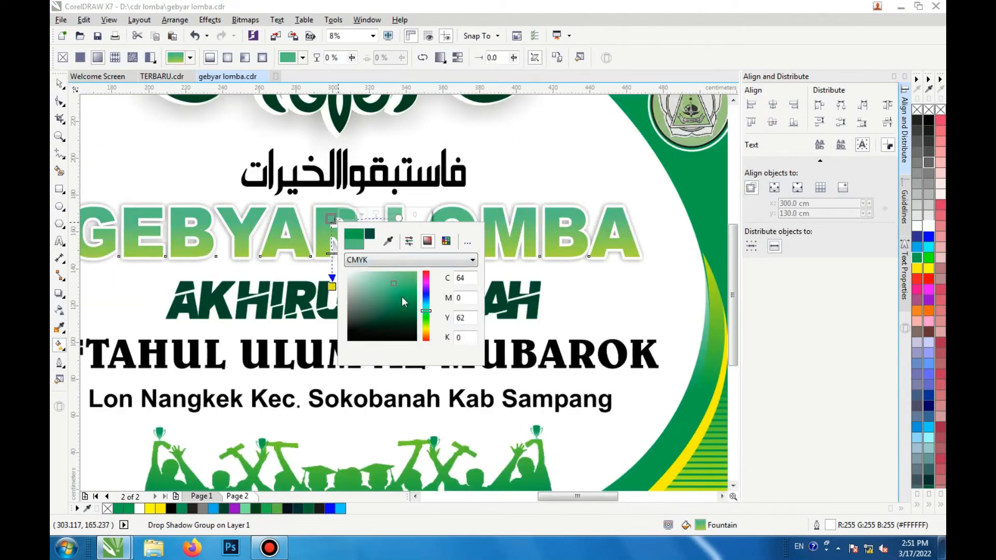
left_click(406, 310)
Step: Set the end colour of the title's fountain fill to black, C 75, M 68, Y 65, K 90
left_click(334, 296)
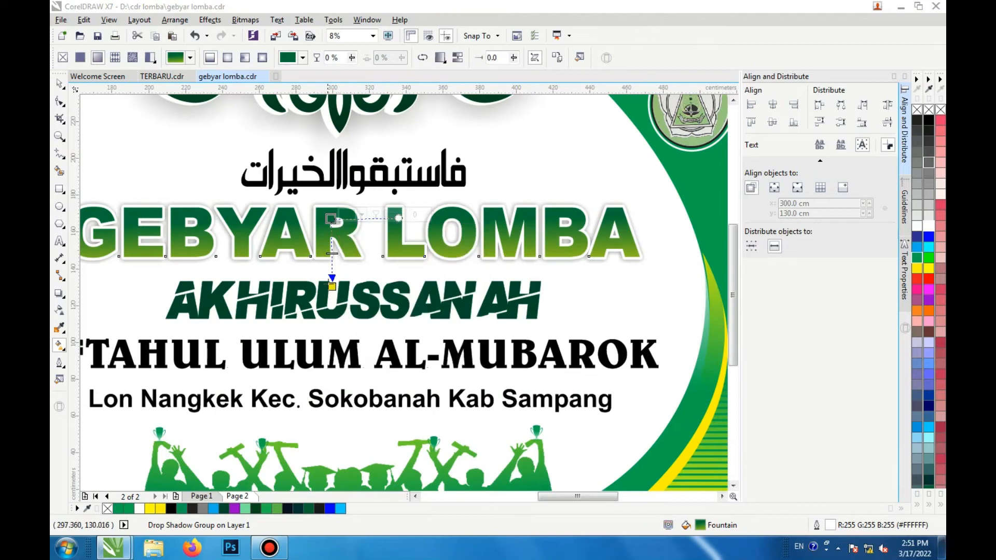
left_click(360, 283)
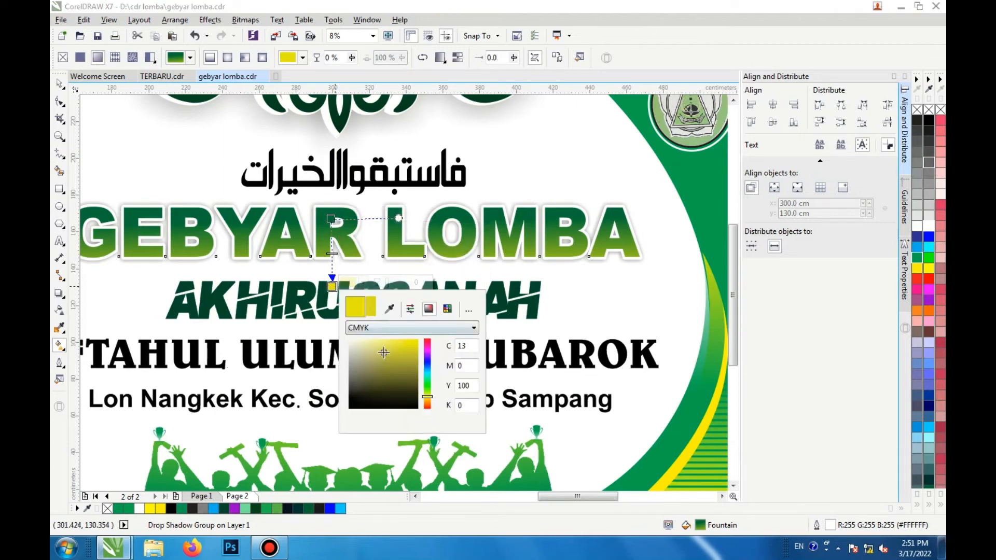
left_click(384, 385)
mouse_move(384, 385)
left_mouse_down()
mouse_move(372, 362)
mouse_move(415, 409)
left_mouse_up()
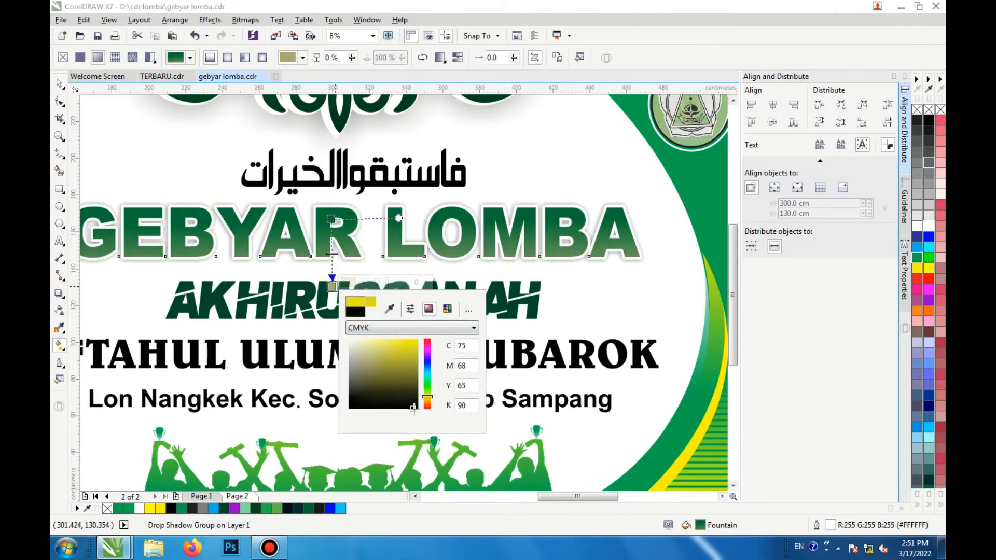
left_click(307, 336)
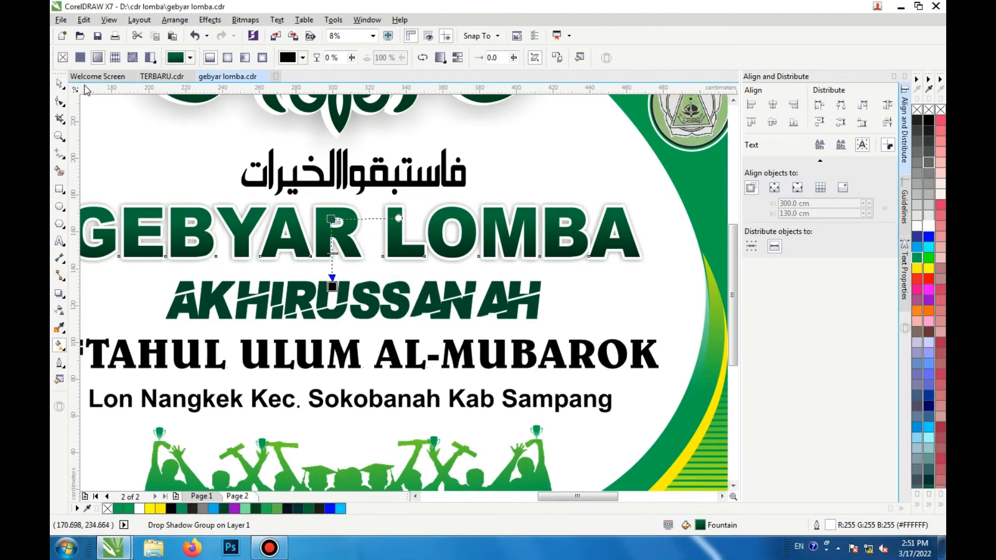
Step: Undo the title's colour changes and earlier actions back to the pillar copy selected inside the PowerClip at X 557.638 cm
left_click(59, 83)
scroll(284, 266, "down", 1)
key("ctrl+z")
key("ctrl+z")
key("ctrl+z")
key("ctrl+z")
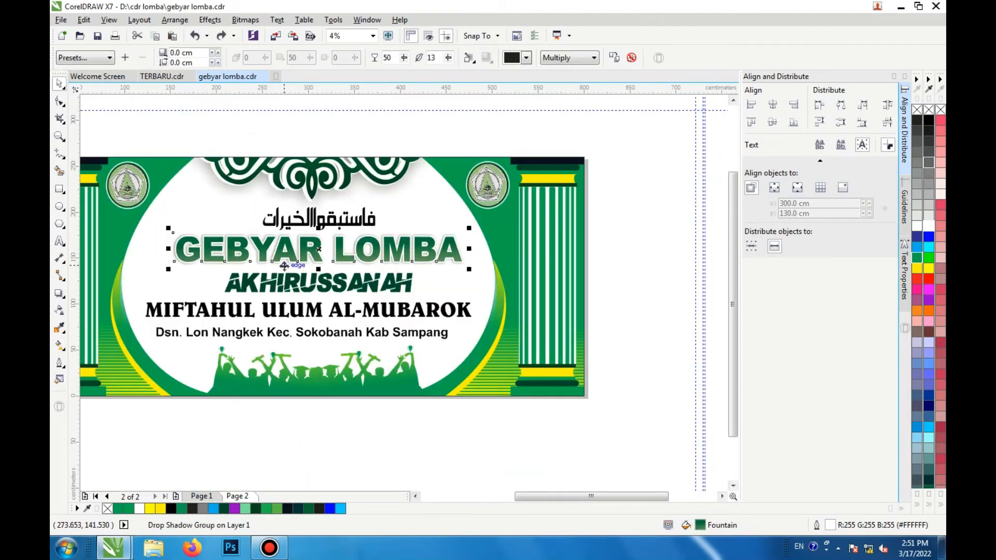
left_click(305, 303)
key("ctrl+z")
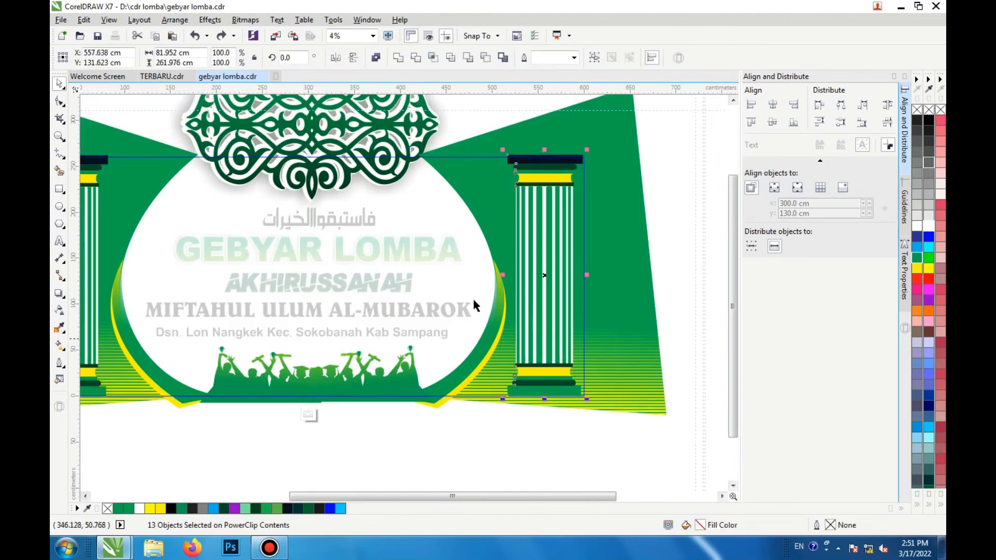
Step: Shift the selected pillar copy horizontally to the frame's side edge, to about X 559.6 cm, Y 131.6 cm
scroll(578, 158, "up", 1)
left_click_drag(571, 166, 574, 166)
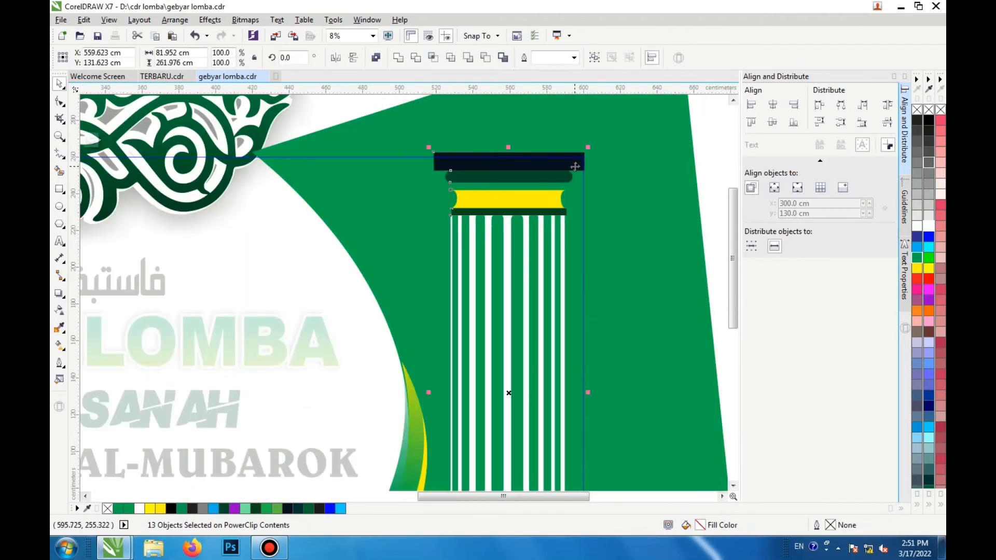
Step: Finish editing the PowerClip contents and review the complete banner with both pillars in place
scroll(575, 166, "down", 1)
left_click(304, 416)
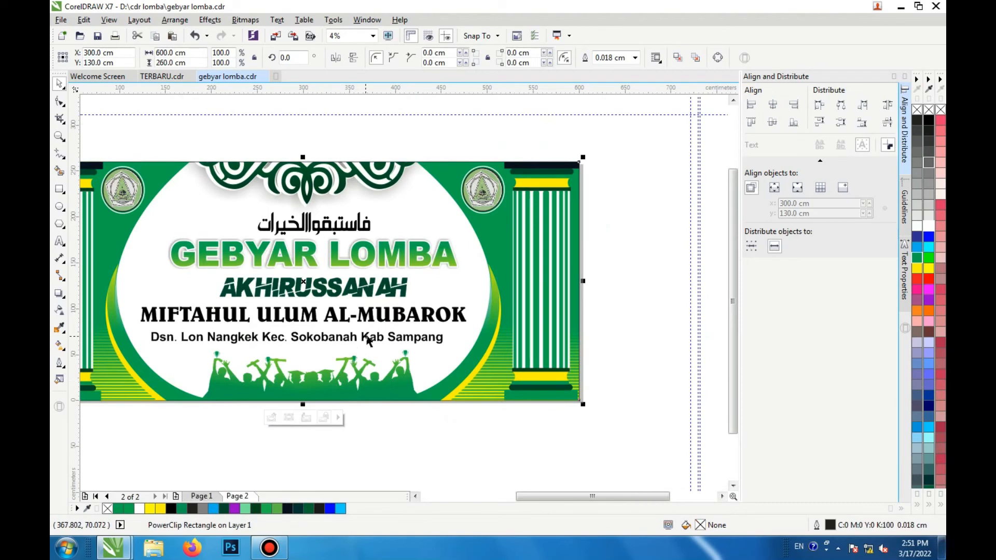
scroll(377, 337, "down", 1)
scroll(230, 374, "up", 2)
scroll(213, 378, "down", 1)
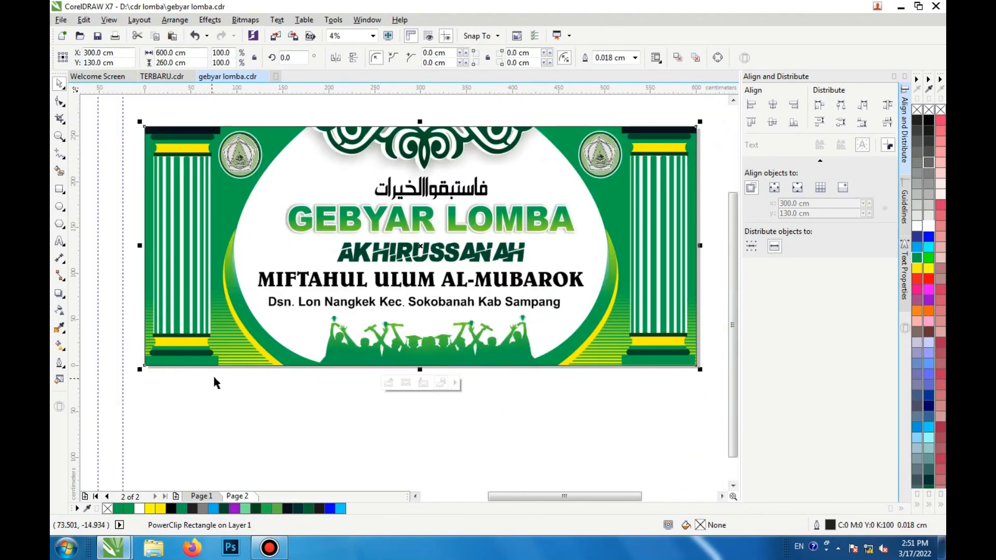
scroll(214, 378, "down", 1)
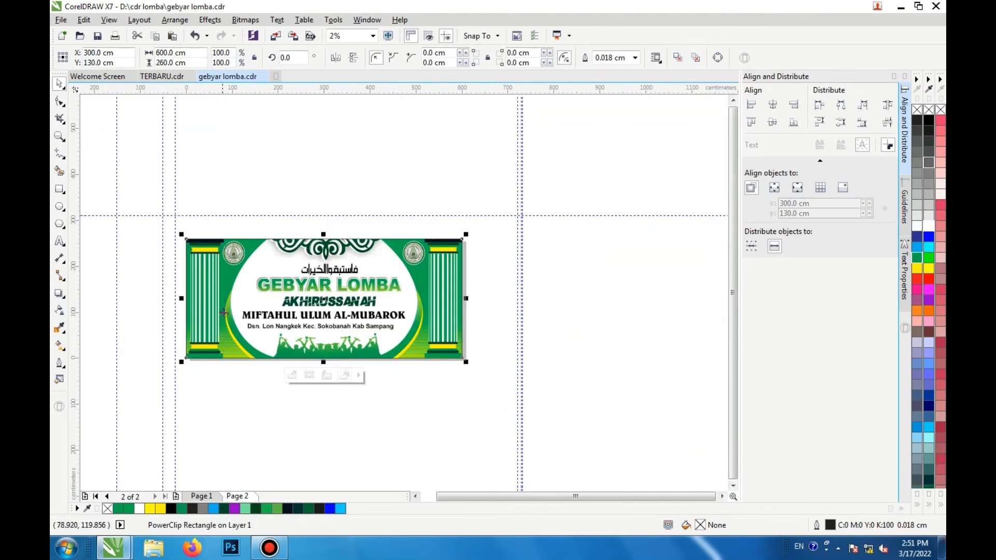
scroll(323, 299, "up", 1)
Step: Check the fonts of the AKHIRUSSANAH, MIFTAHUL ULUM AL-MUBAROK and address lines one by one
left_click(352, 275)
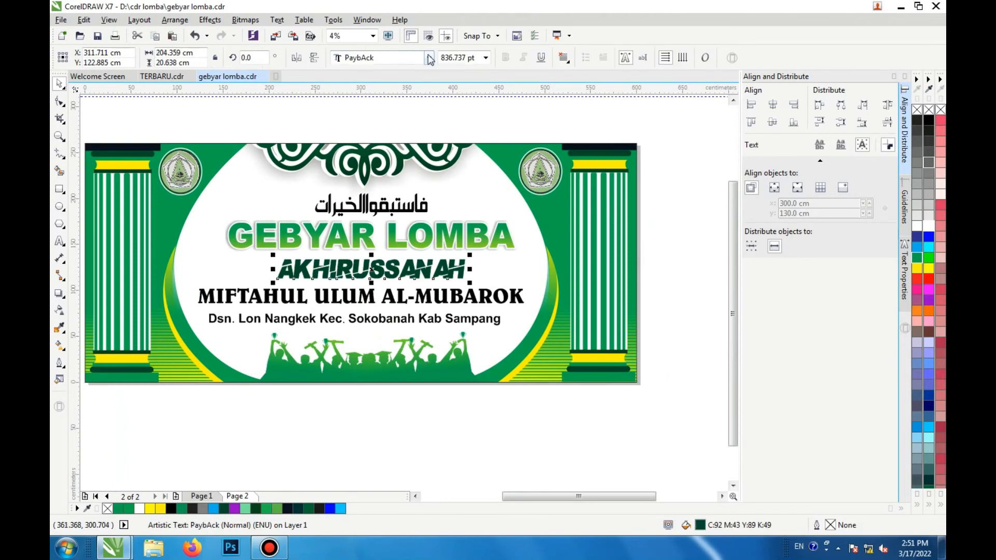
left_click(429, 58)
left_click(428, 67)
left_click(396, 301)
left_click(421, 317)
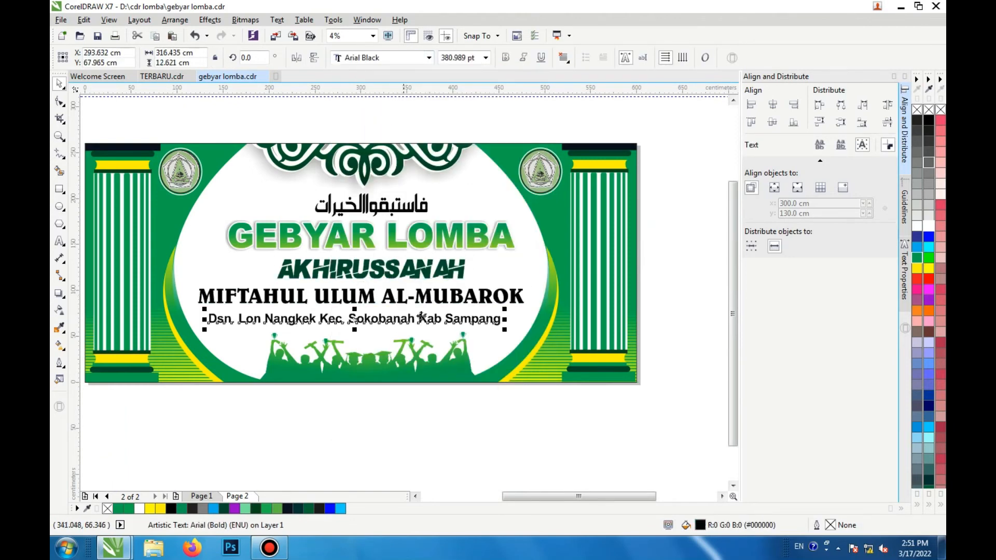
scroll(445, 298, "down", 2)
Step: Move the white ring off the round logo beside the copied pillar, to about X 463.2 cm, Y 227.6 cm
left_click(462, 234)
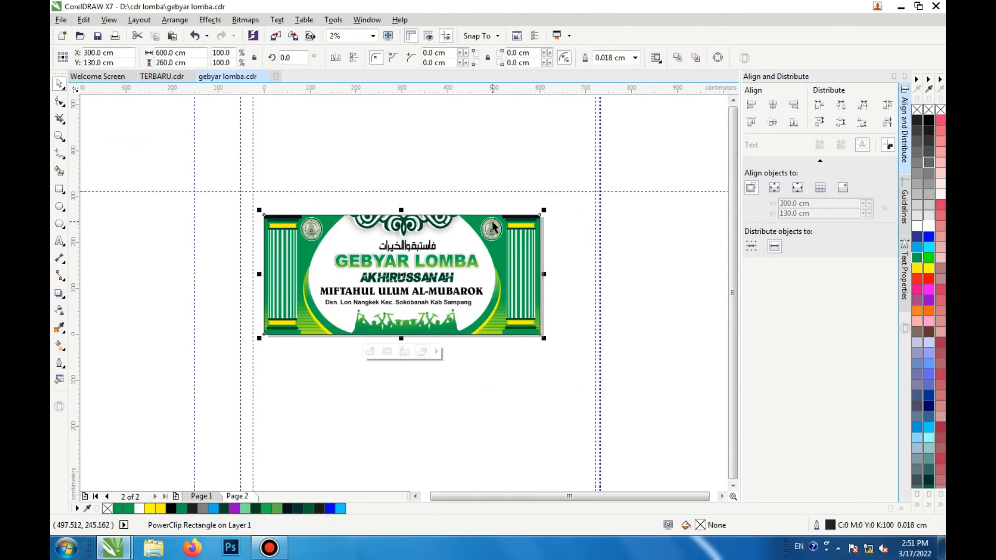
left_click(493, 223, "ctrl")
scroll(494, 229, "up", 2)
left_click_drag(494, 228, 527, 218)
scroll(459, 236, "up", 2)
scroll(528, 218, "down", 1)
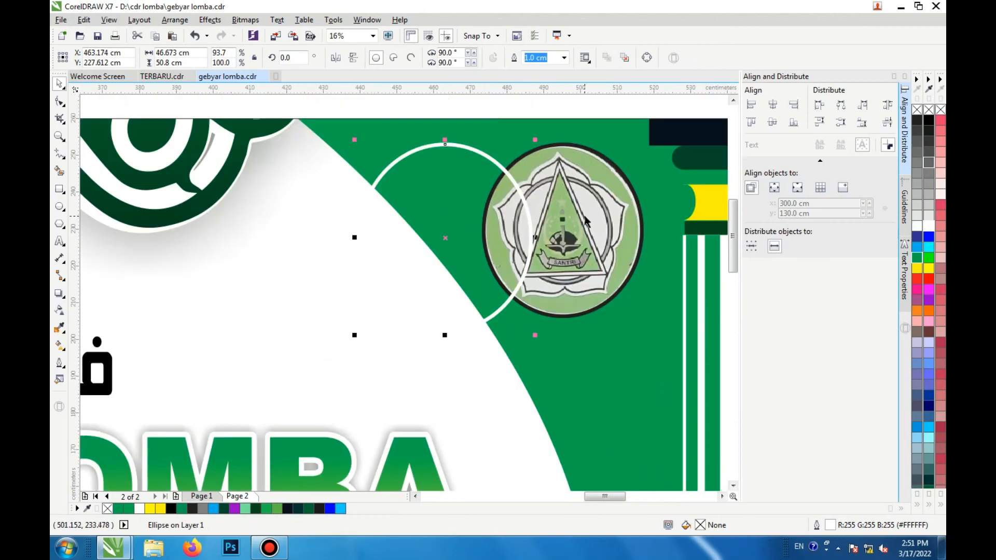
Step: Open the round logo's PowerClip to examine the source photo inside it, and finish editing the contents
double_click(596, 245)
scroll(550, 268, "up", 1)
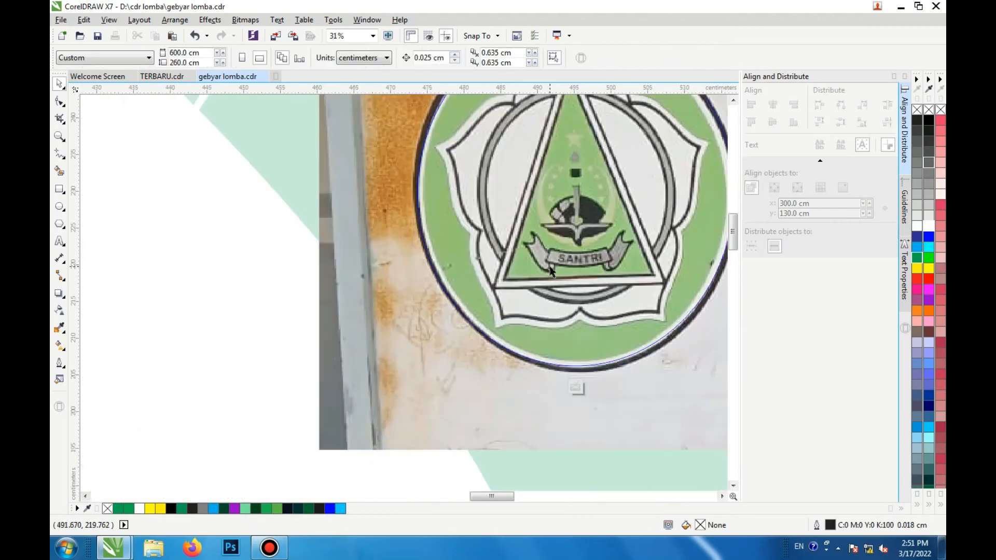
scroll(549, 267, "down", 2)
left_click(560, 309)
scroll(466, 252, "down", 1)
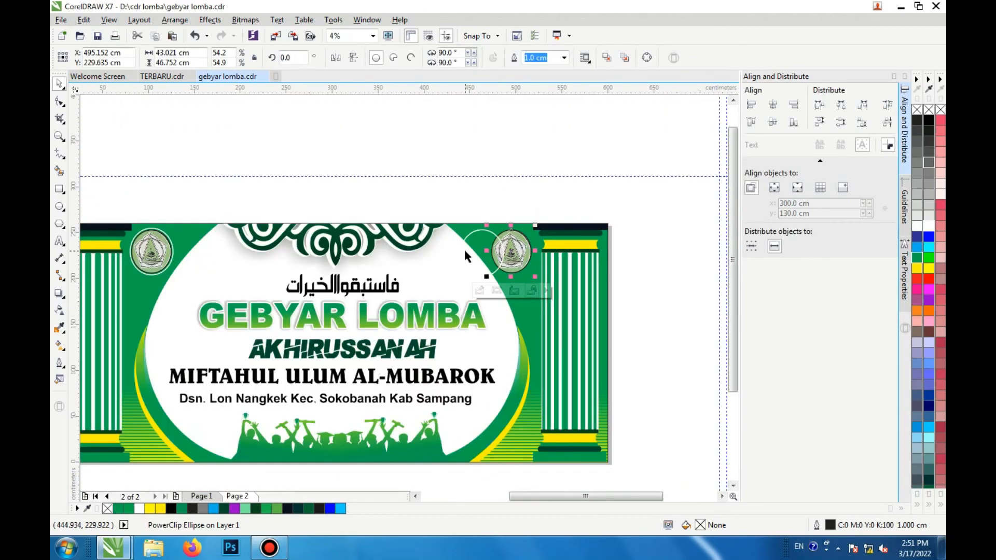
Step: Undo the displacement of the white ring so that it surrounds the round logo again
double_click(509, 250)
left_click(512, 292)
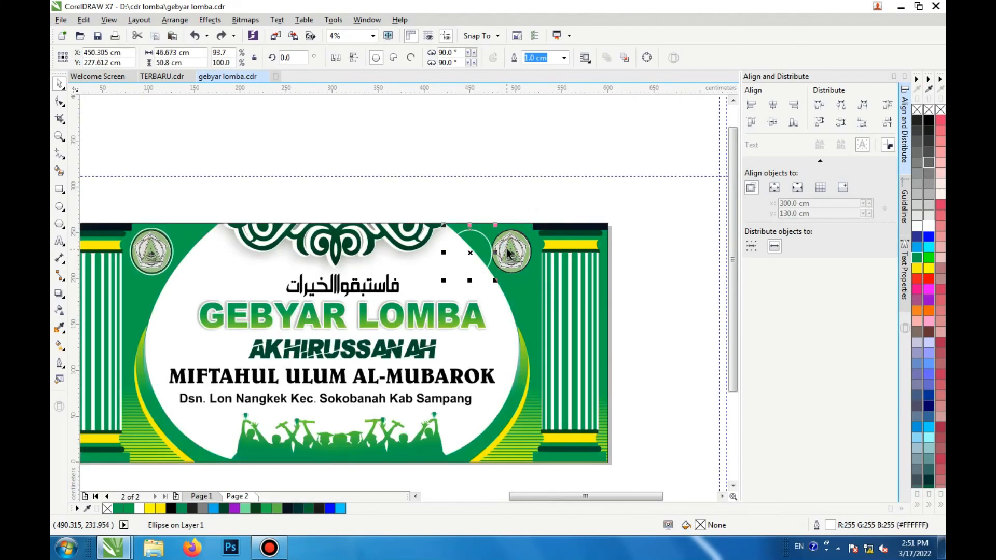
scroll(494, 275, "down", 1)
Step: Try 10% Black, #CCCCCC, Powder Blue and #99CCCC as the fill of the banner's PowerClip rectangle
left_click(470, 272)
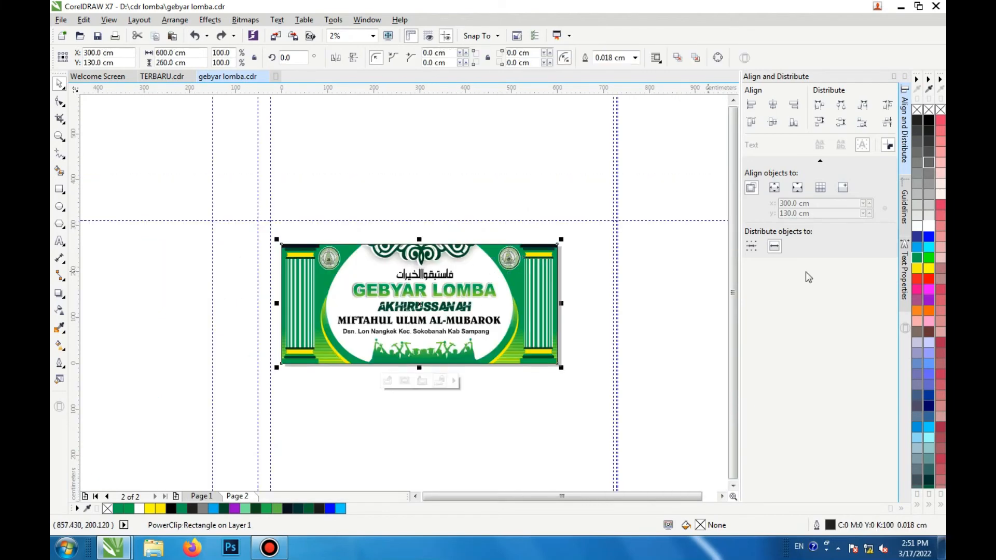
left_click(928, 218)
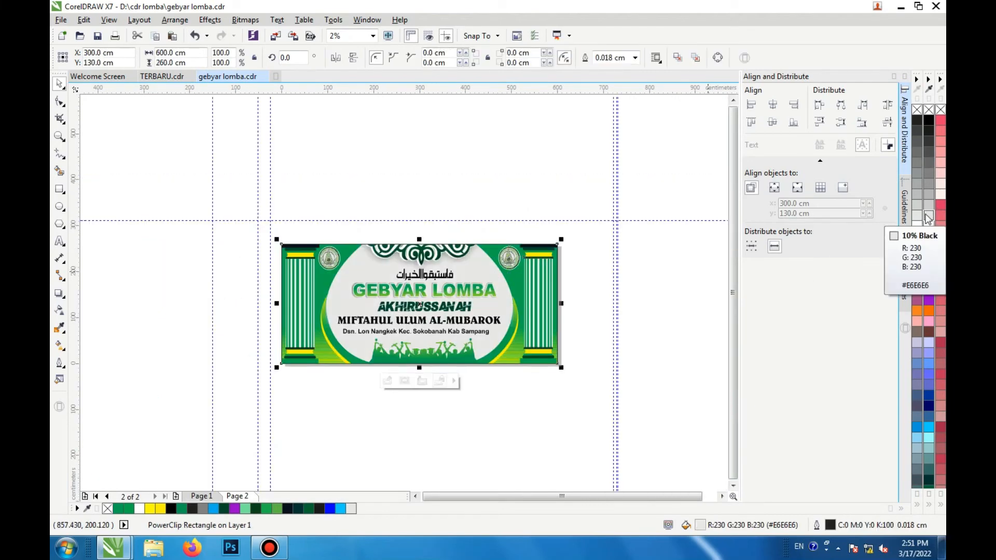
left_click(928, 210)
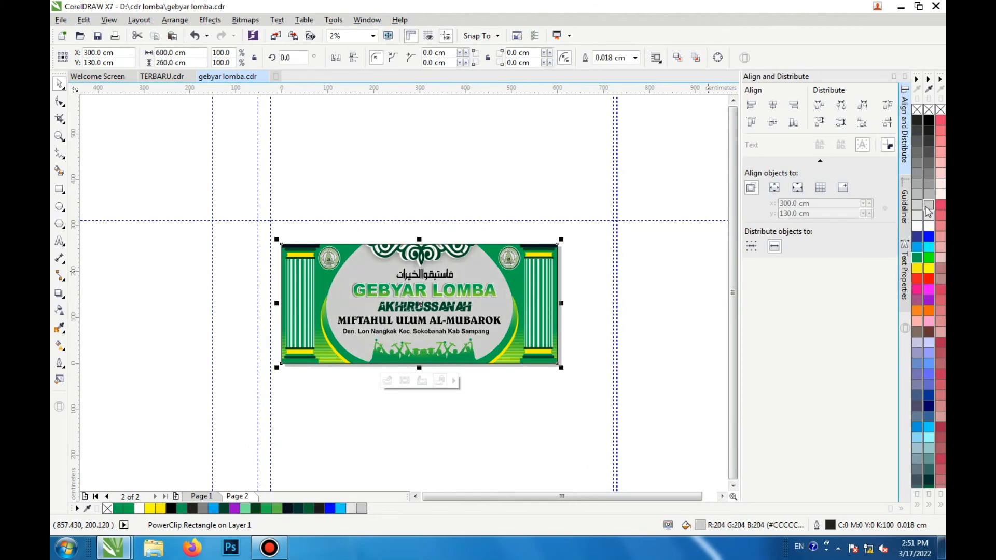
left_click(918, 347)
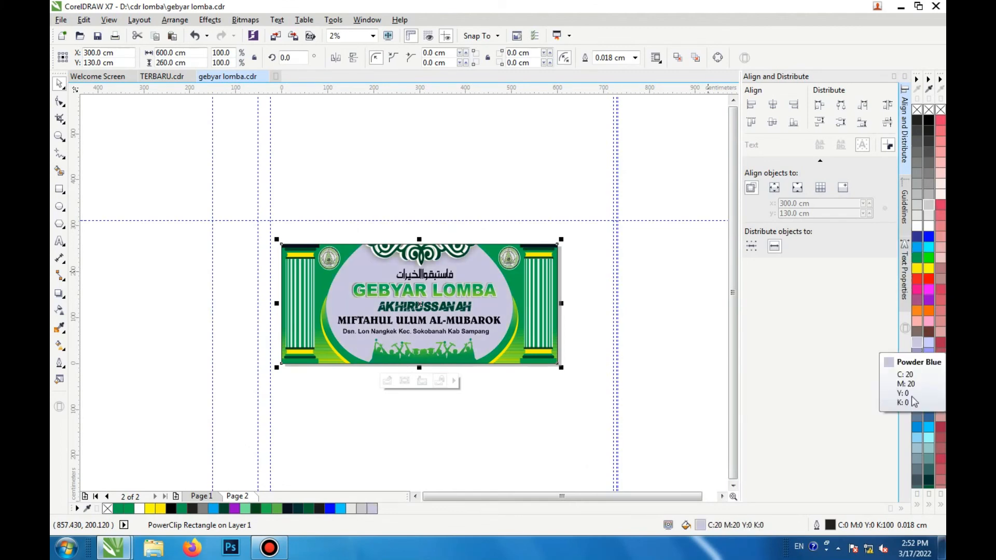
left_click(928, 449)
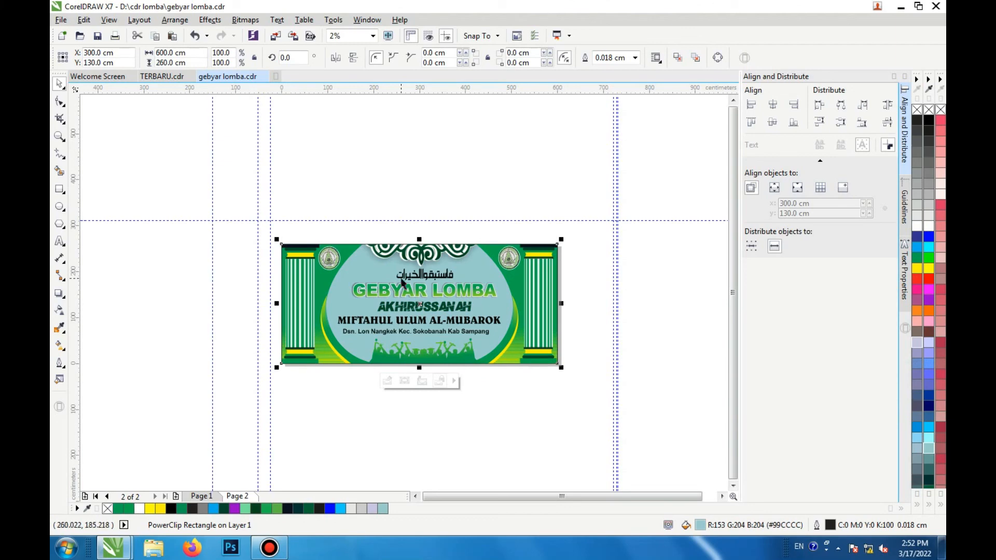
Step: Undo all trial fills on the banner's PowerClip rectangle and minimise CorelDRAW to the desktop
key("ctrl+z")
key("ctrl+z")
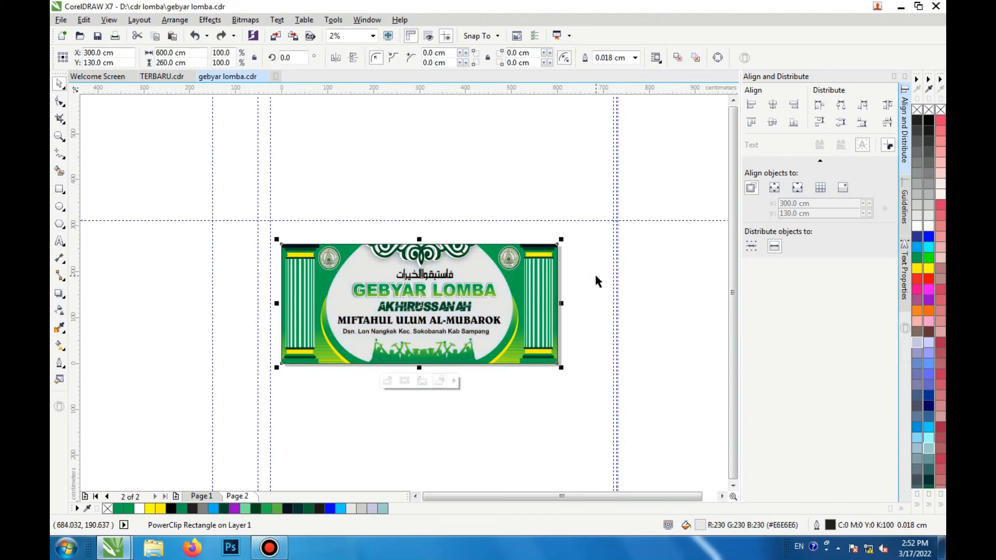
key("ctrl+z")
left_click(387, 143)
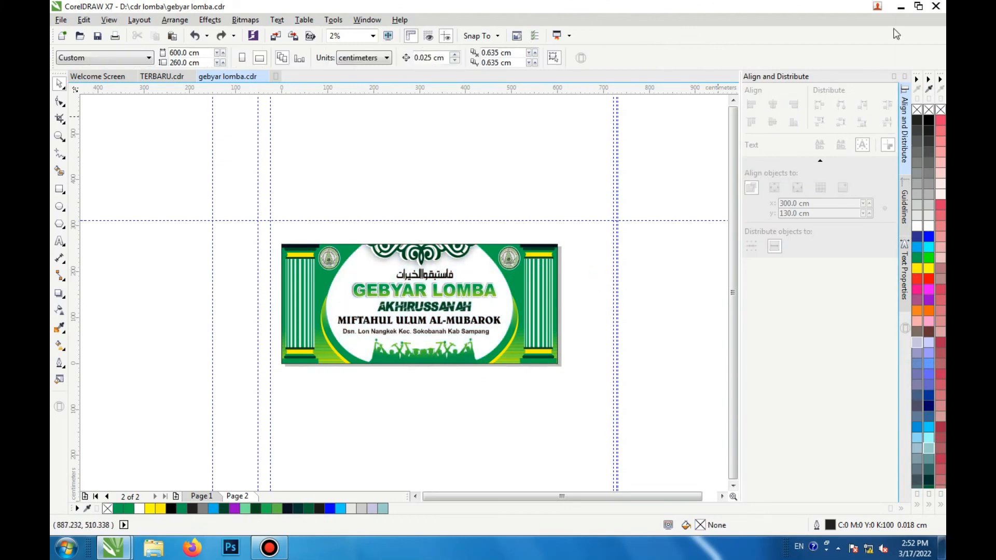
left_click(899, 8)
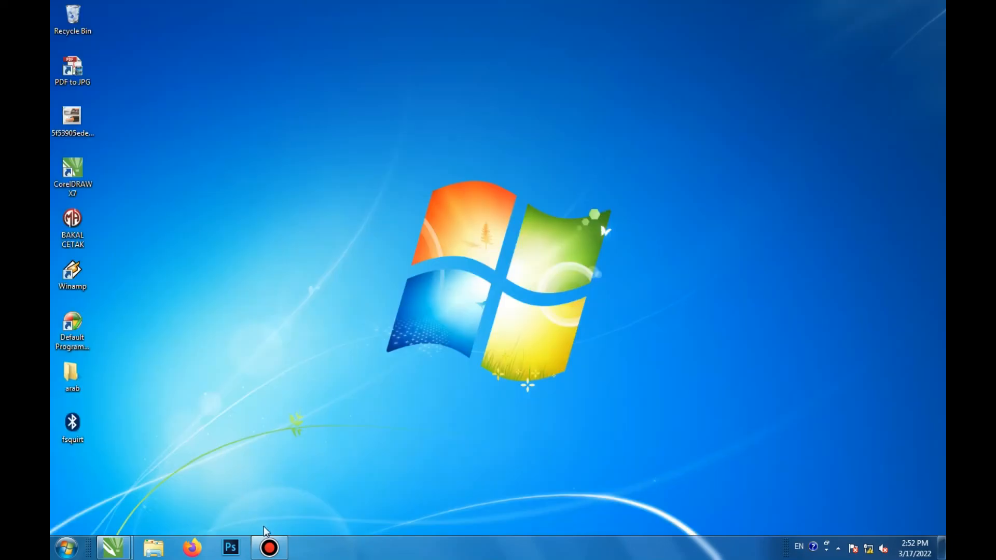